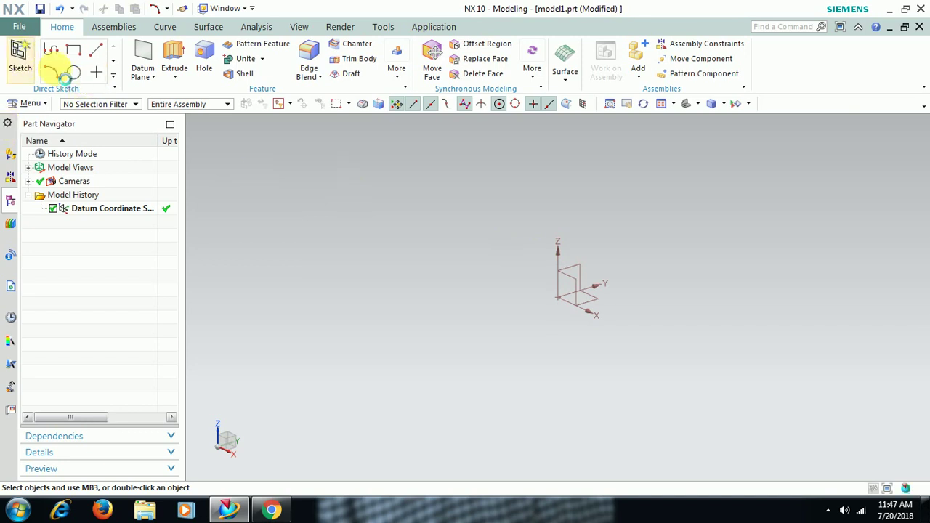
Start a new sketch on the datum XY plane
{"action": "left_click", "coordinate": [63, 75]}
{"action": "left_click", "coordinate": [605, 311]}
{"action": "left_click", "coordinate": [221, 219]}
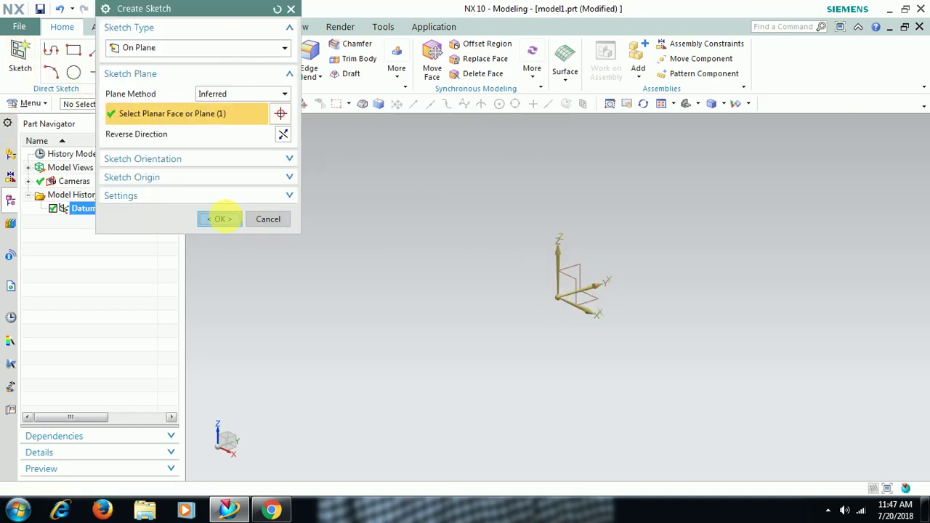
Draw a circle centred at the origin and dimension its diameter to 100 mm
{"action": "left_click", "coordinate": [172, 48]}
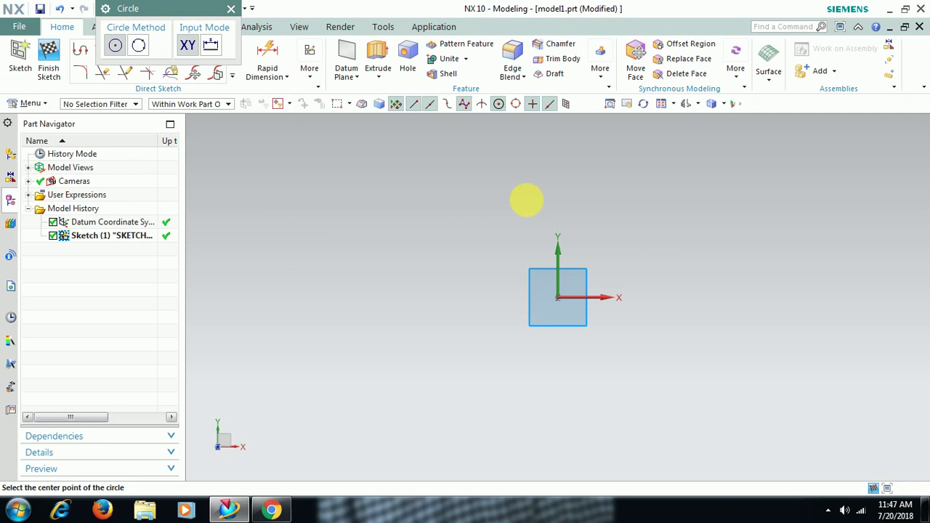
{"action": "left_click", "coordinate": [557, 297]}
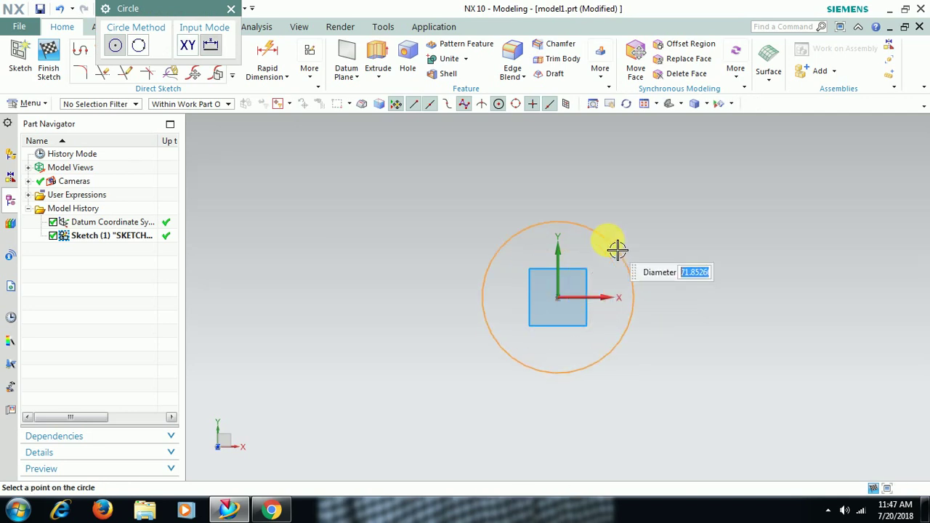
{"action": "left_click", "coordinate": [616, 249]}
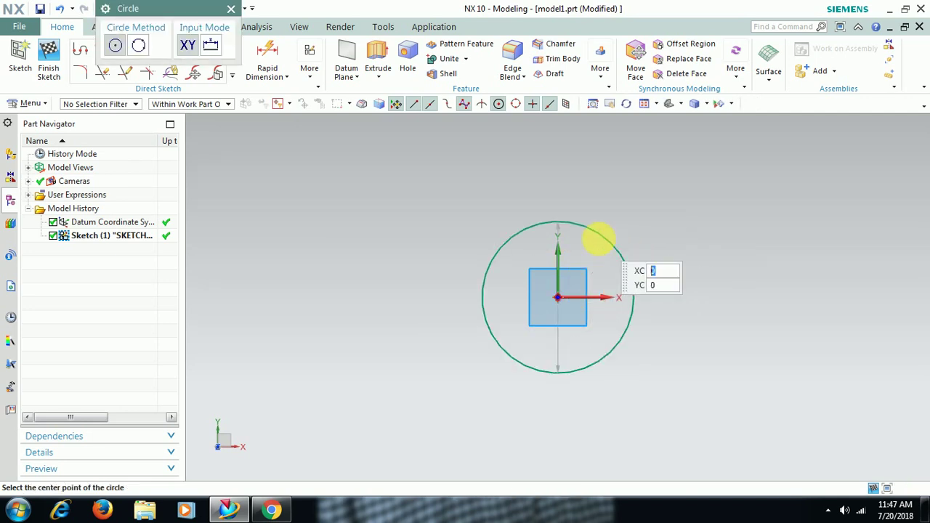
{"action": "key", "text": "Escape"}
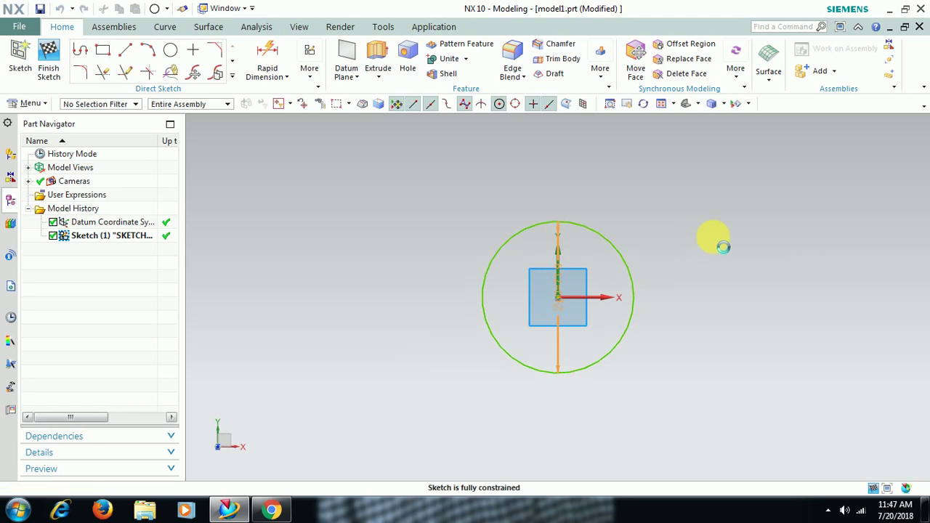
{"action": "type", "text": "d100"}
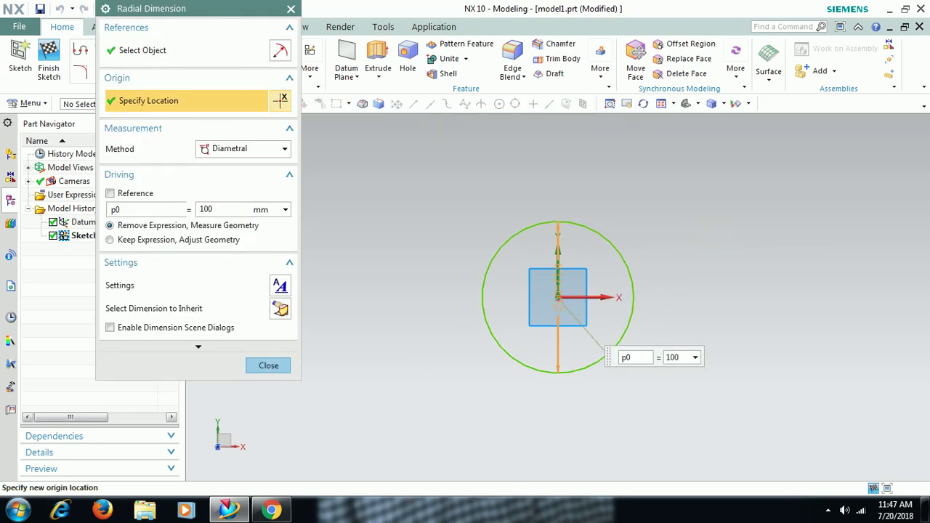
{"action": "key", "text": "Return"}
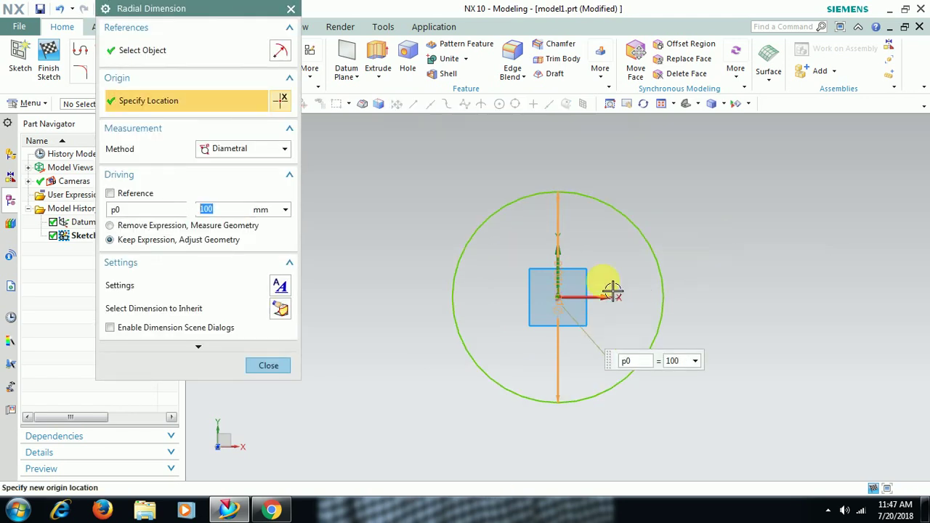
{"action": "left_click", "coordinate": [268, 365]}
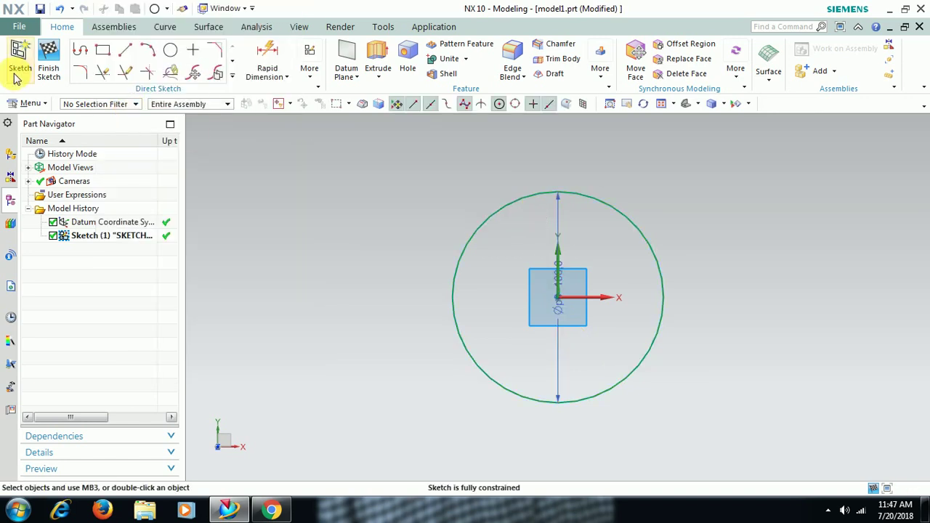
Finish the sketch and extrude the circle to a 200 mm end distance, forming a solid cylinder
{"action": "left_click", "coordinate": [48, 56]}
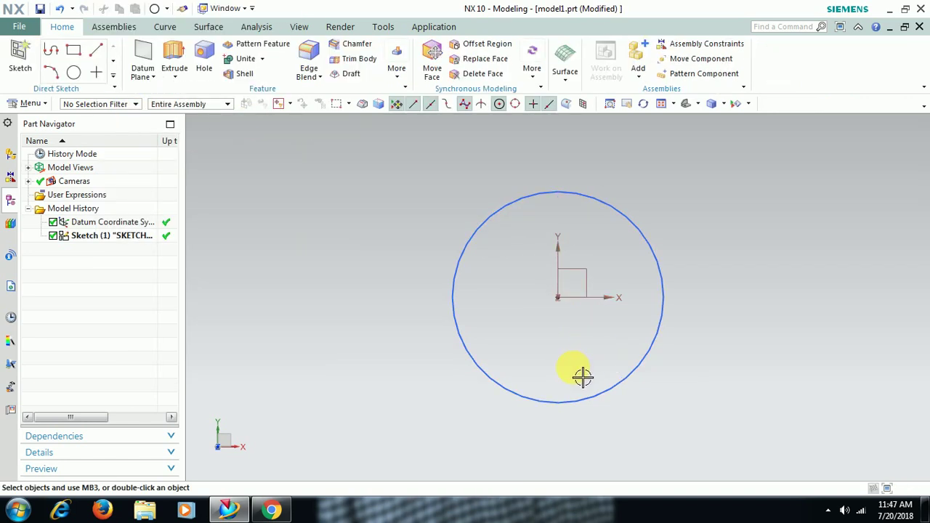
{"action": "middle_click_drag", "start_coordinate": [581, 376], "coordinate": [498, 208]}
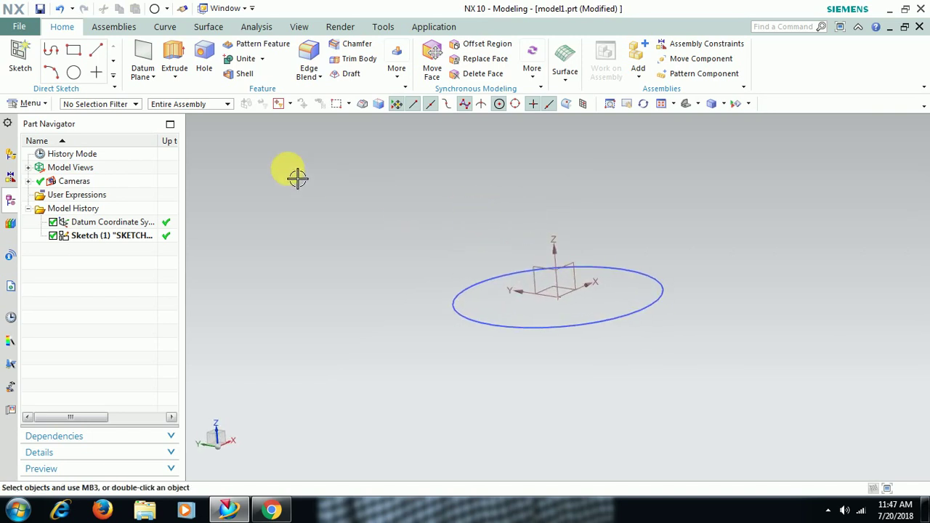
{"action": "left_click", "coordinate": [174, 60]}
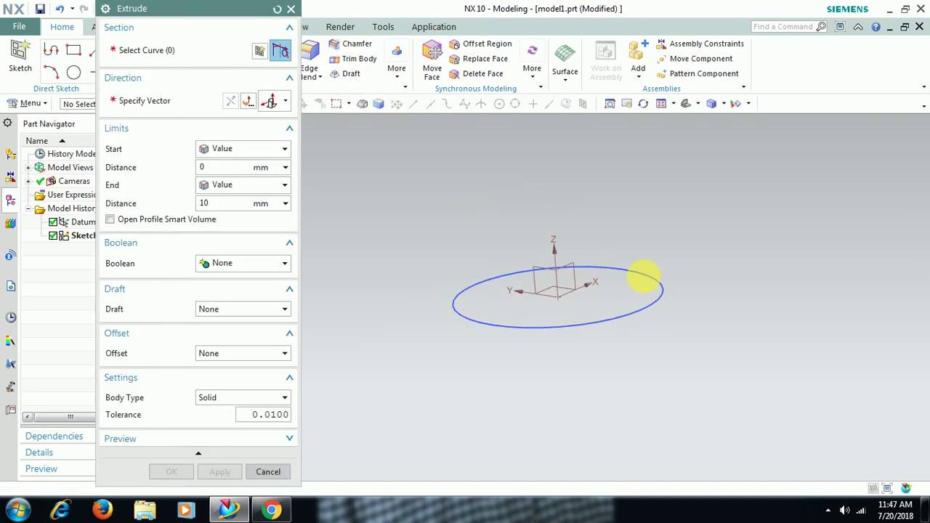
{"action": "left_click", "coordinate": [651, 327]}
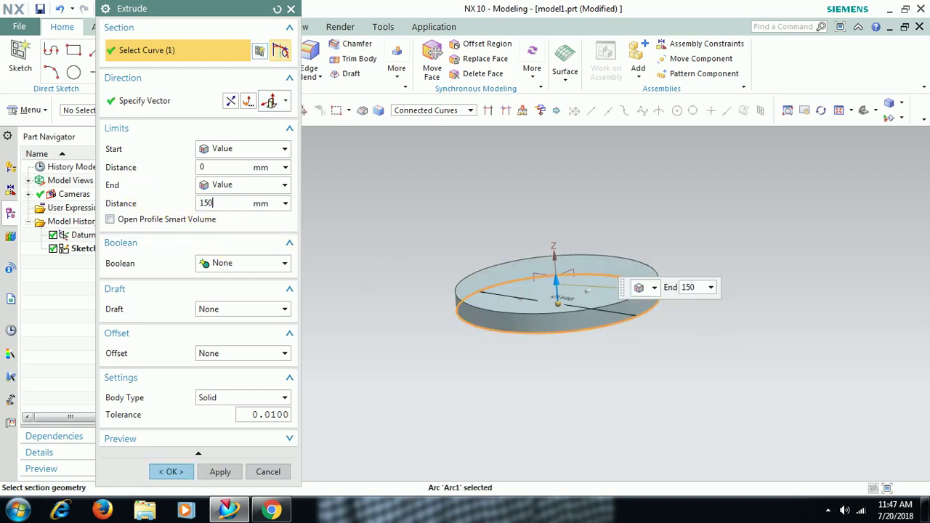
{"action": "key", "text": "Return"}
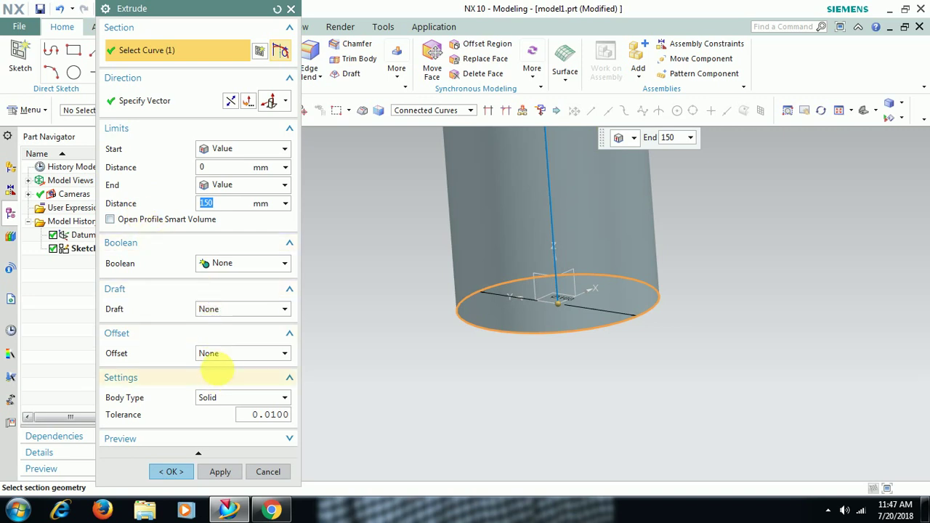
{"action": "type", "text": "200"}
{"action": "key", "text": "Return"}
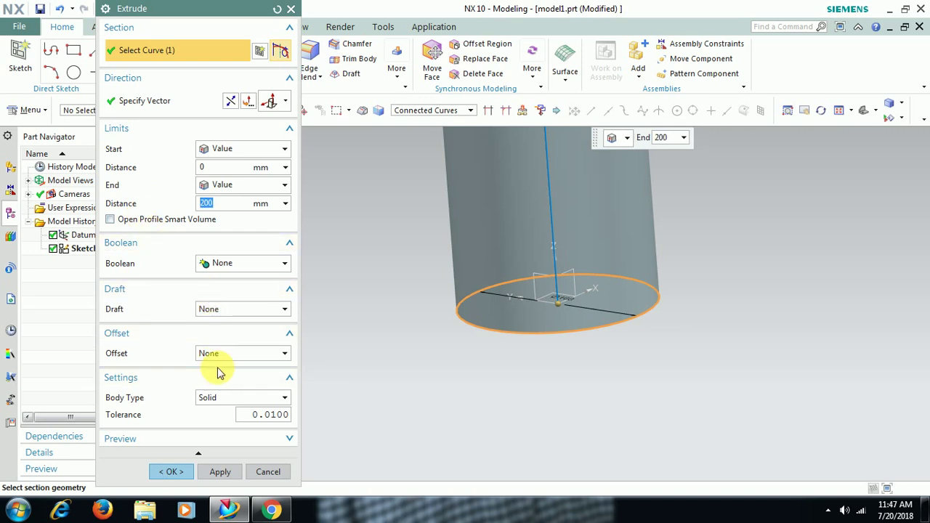
{"action": "left_click", "coordinate": [172, 471]}
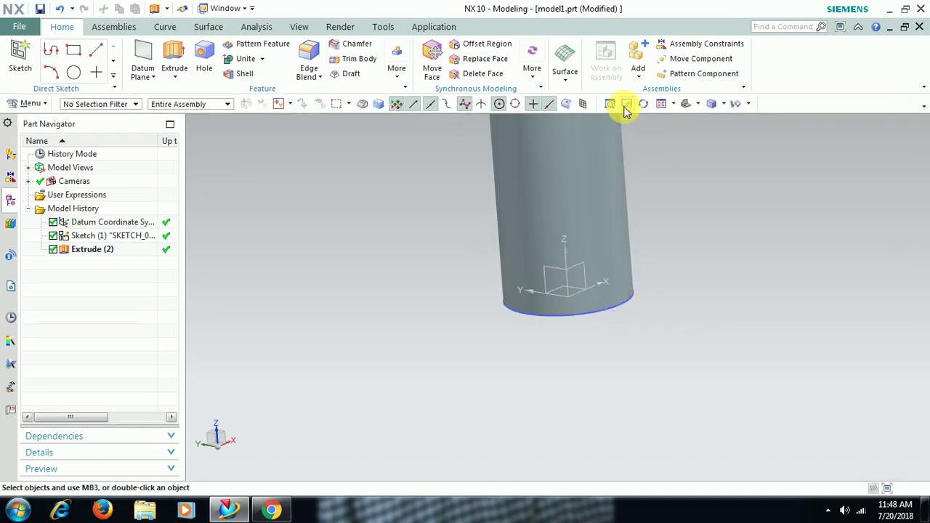
Assign Extrude (2) the Strong Coral (ID 120) feature colour, then orbit the cylinder upright
{"action": "left_click", "coordinate": [627, 104]}
{"action": "left_click_drag", "start_coordinate": [644, 149], "coordinate": [562, 260]}
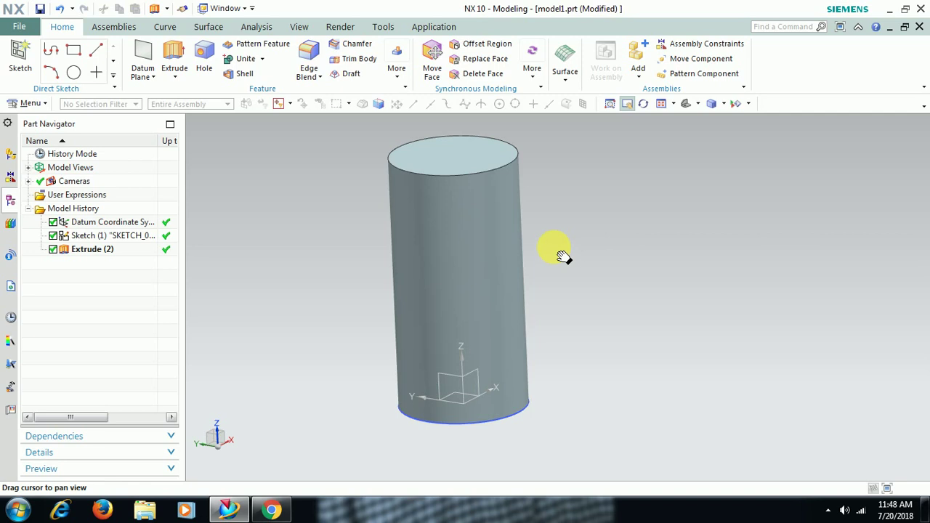
{"action": "key", "text": "Escape"}
{"action": "left_click", "coordinate": [96, 249]}
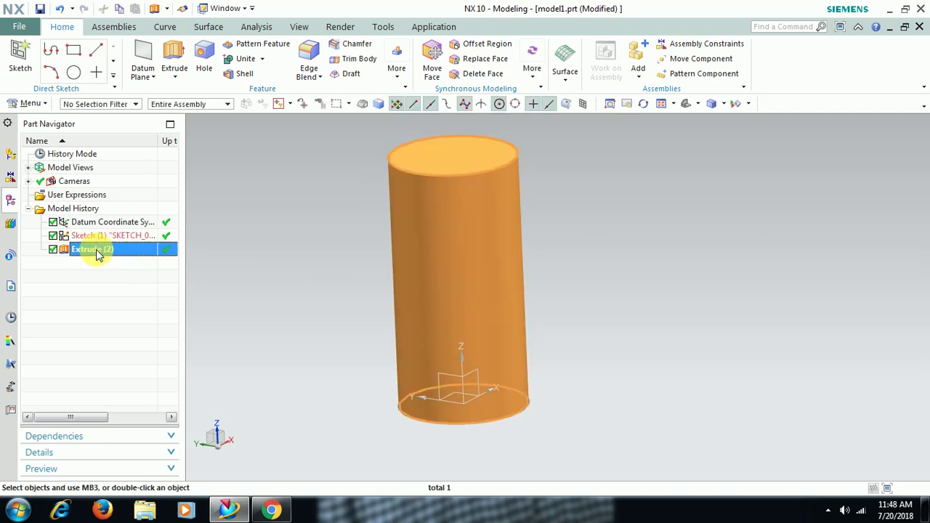
{"action": "right_click", "coordinate": [96, 250]}
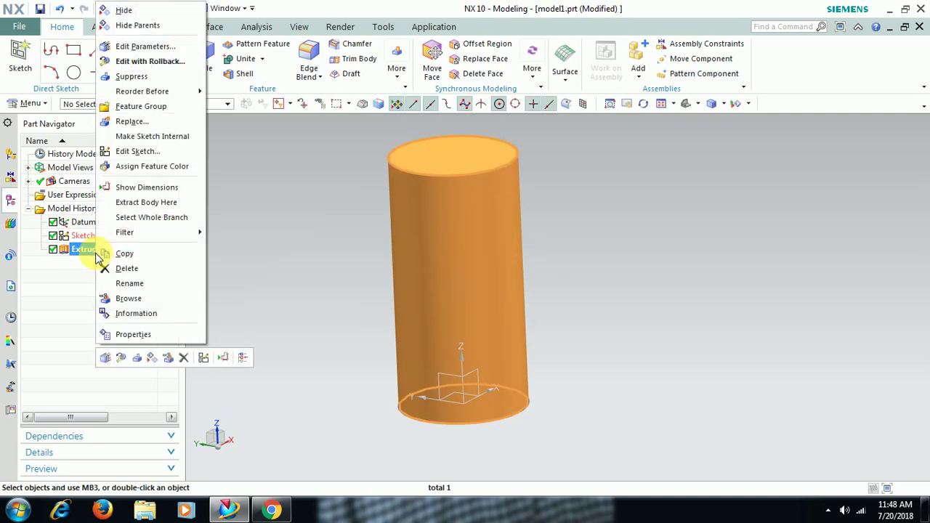
{"action": "left_click", "coordinate": [169, 166]}
{"action": "left_click", "coordinate": [110, 101]}
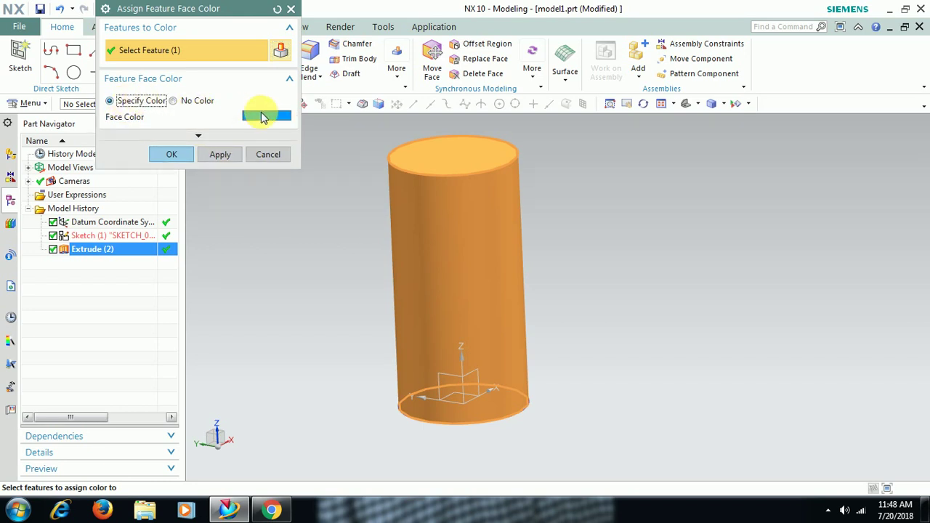
{"action": "left_click", "coordinate": [259, 114]}
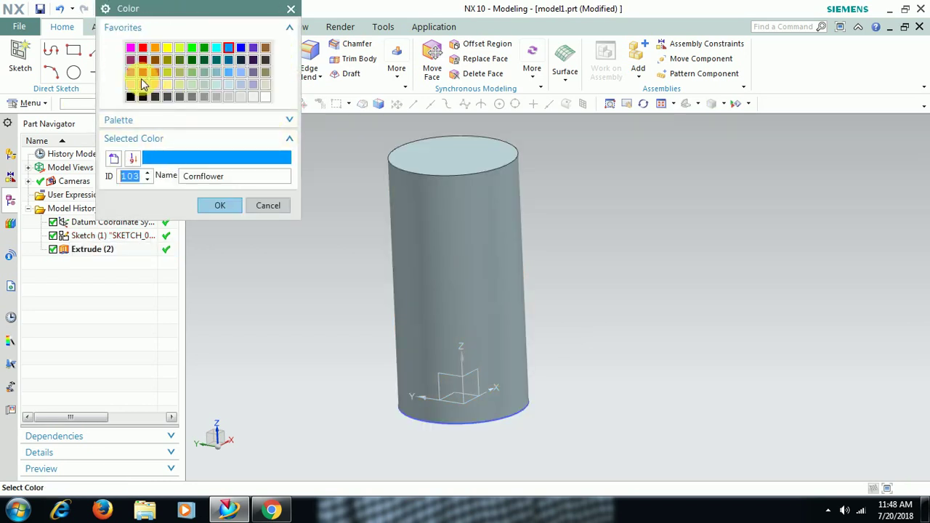
{"action": "left_click", "coordinate": [155, 72]}
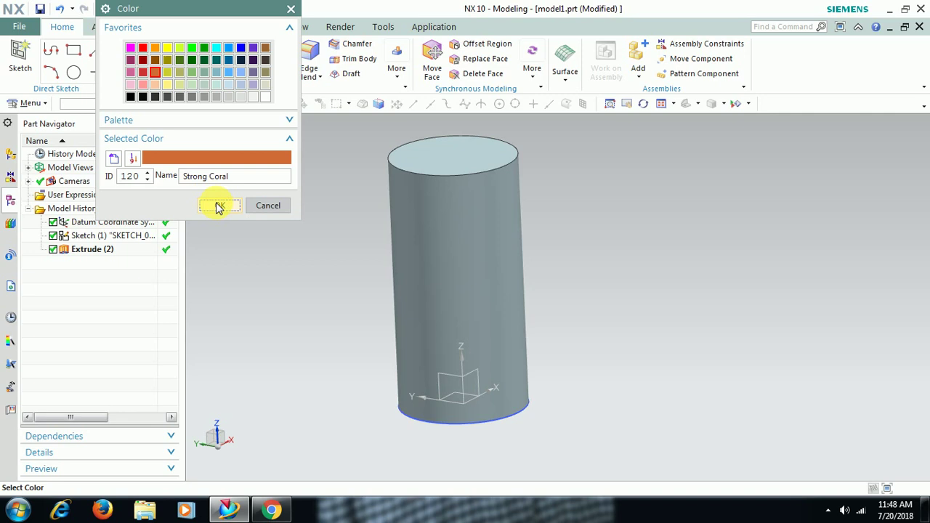
{"action": "left_click", "coordinate": [218, 207]}
{"action": "left_click", "coordinate": [172, 153]}
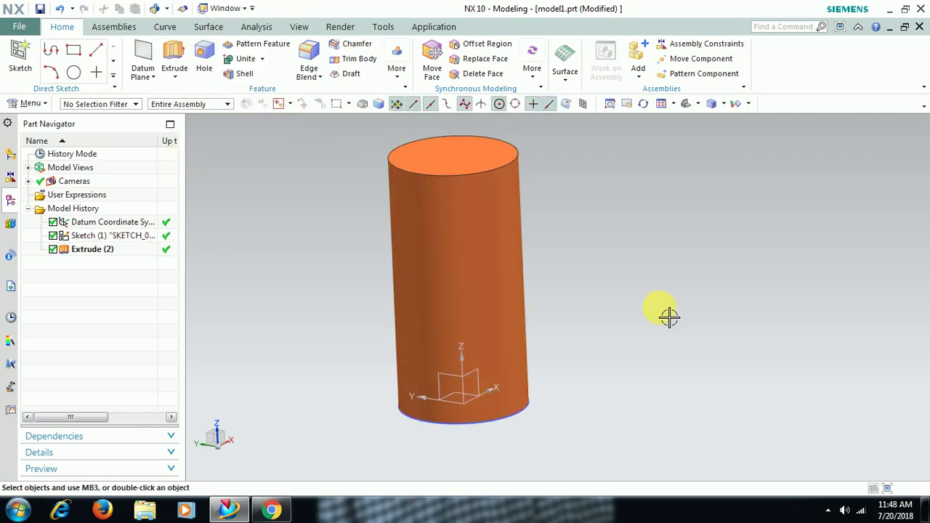
{"action": "middle_click_drag", "start_coordinate": [668, 316], "coordinate": [576, 353]}
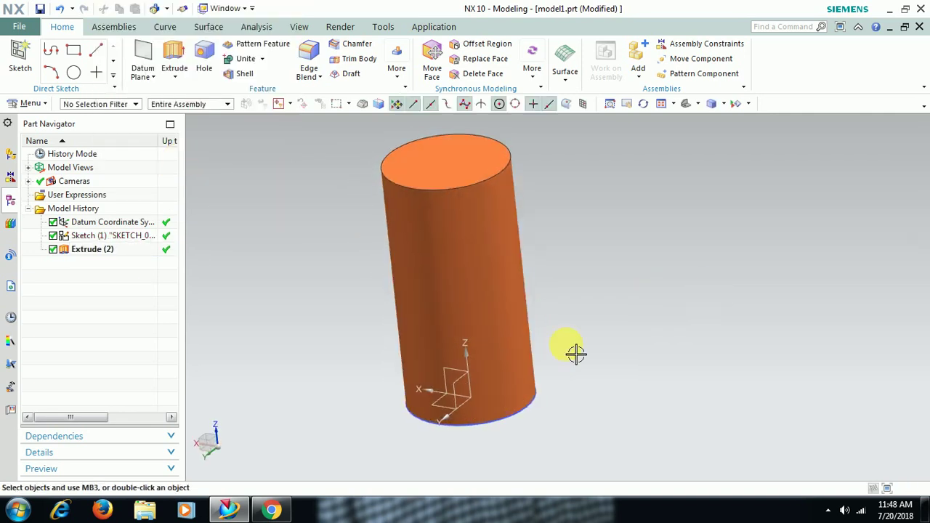
{"action": "mouse_move", "coordinate": [469, 370]}
{"action": "middle_mouse_down"}
{"action": "mouse_move", "coordinate": [533, 347]}
{"action": "mouse_move", "coordinate": [556, 365]}
{"action": "mouse_move", "coordinate": [550, 376]}
{"action": "mouse_move", "coordinate": [477, 374]}
{"action": "mouse_move", "coordinate": [496, 385]}
{"action": "mouse_move", "coordinate": [532, 377]}
{"action": "mouse_move", "coordinate": [587, 405]}
{"action": "mouse_move", "coordinate": [370, 282]}
{"action": "mouse_move", "coordinate": [326, 324]}
{"action": "middle_mouse_up"}
Start a new sketch on the datum YZ plane
{"action": "left_click", "coordinate": [22, 55]}
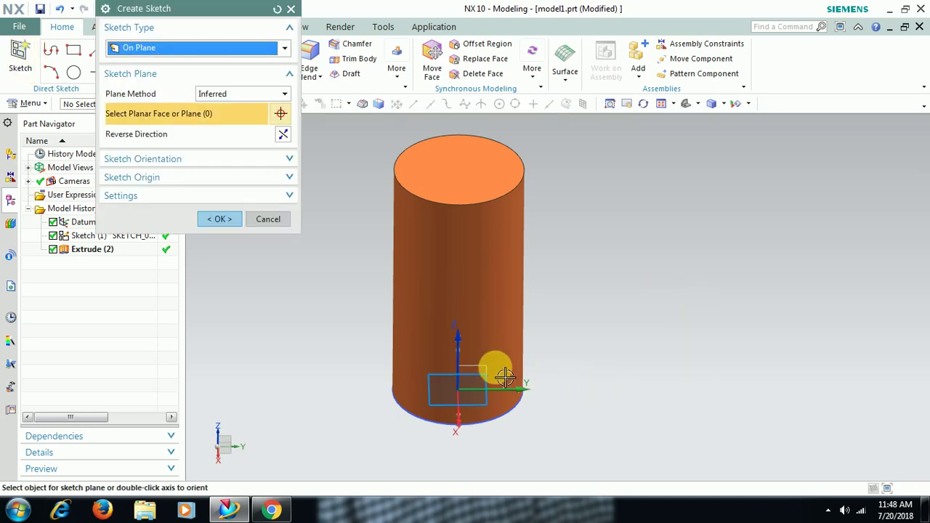
{"action": "left_click", "coordinate": [485, 365]}
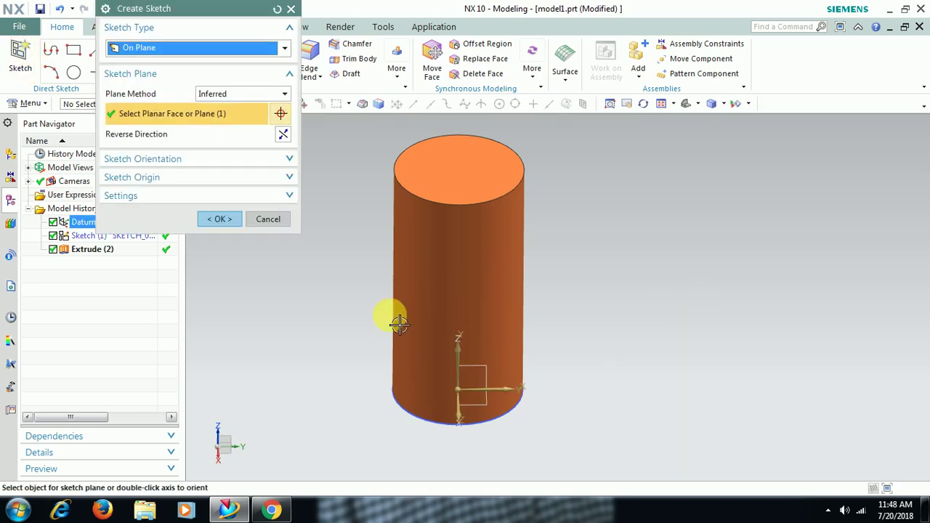
{"action": "left_click", "coordinate": [230, 221]}
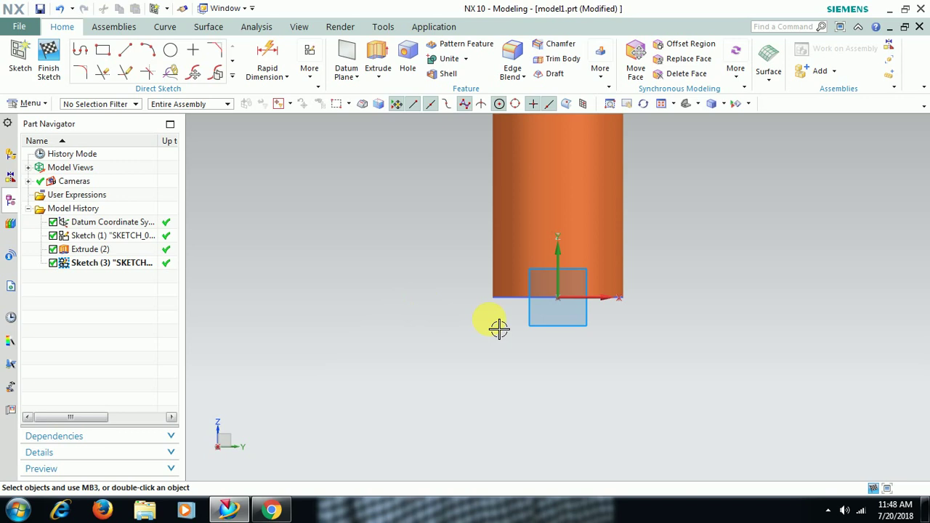
{"action": "middle_click_drag", "start_coordinate": [647, 312], "coordinate": [563, 438], "text": "shift"}
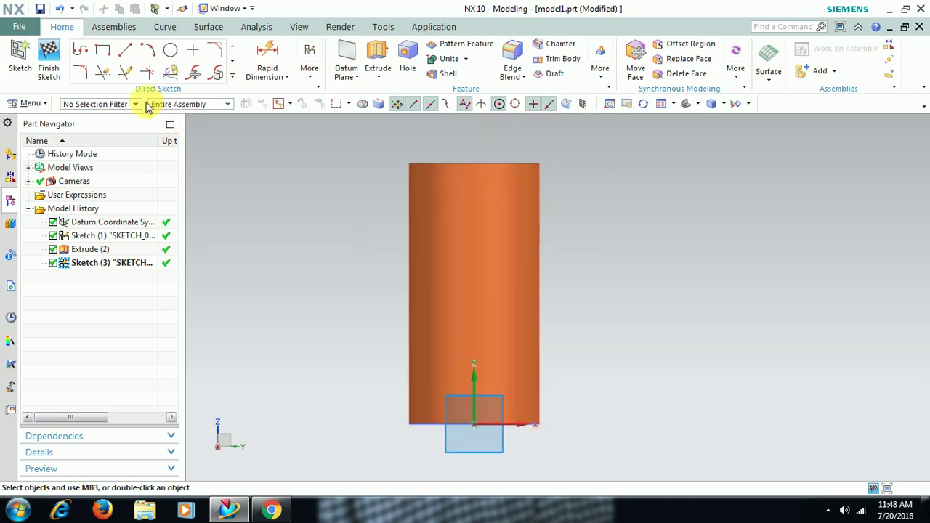
Draw a 105 × 5 rectangle beside the cylinder's base and finish the sketch
{"action": "left_click", "coordinate": [102, 52]}
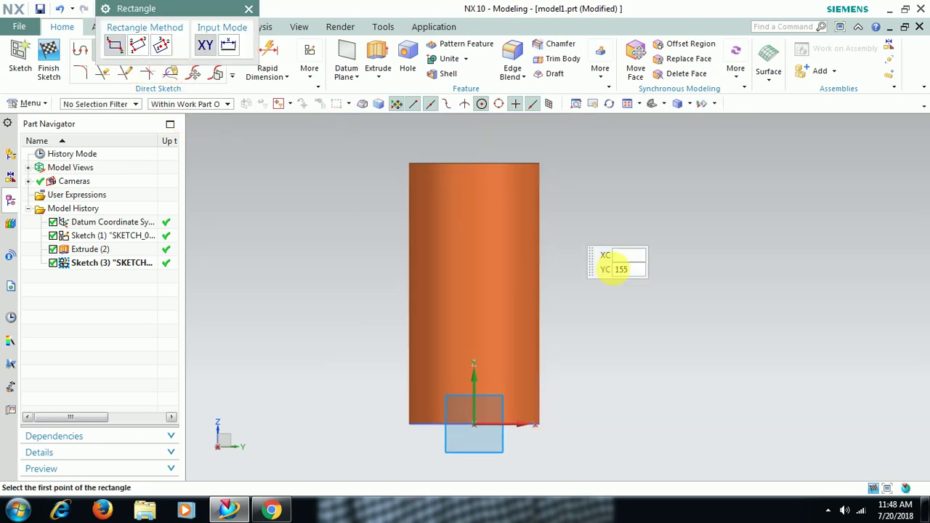
{"action": "left_click", "coordinate": [650, 399]}
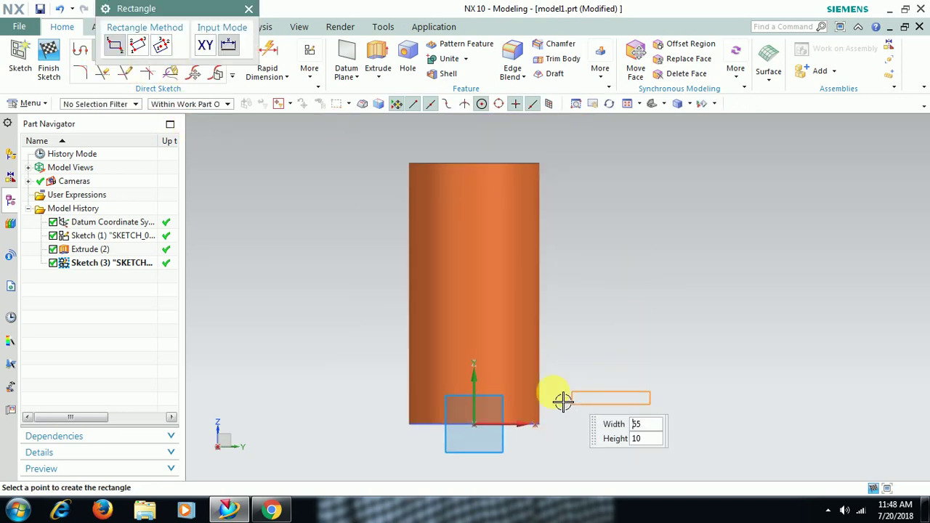
{"action": "left_click", "coordinate": [526, 405]}
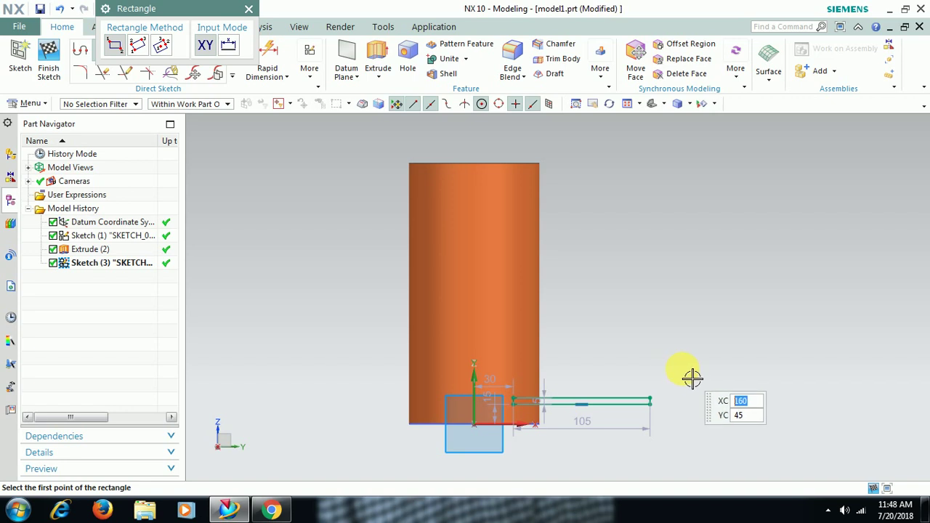
{"action": "key", "text": "Escape"}
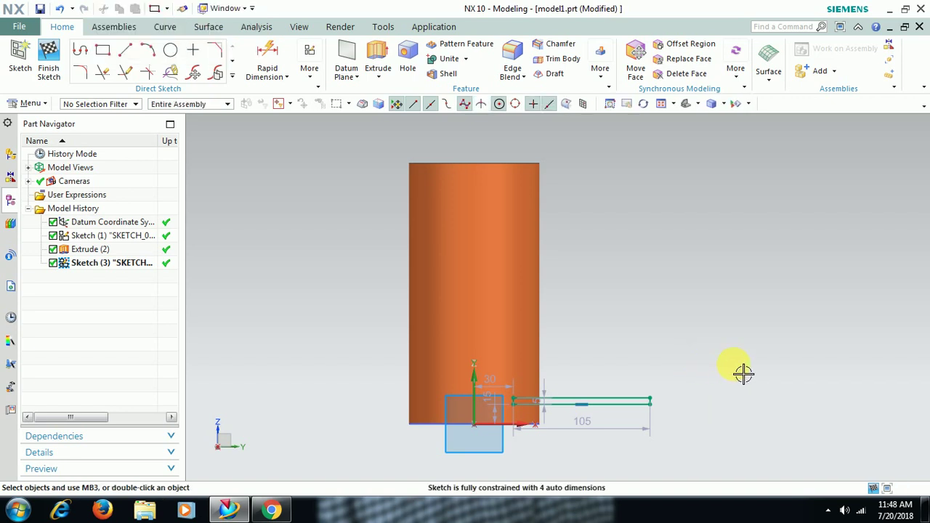
{"action": "left_click", "coordinate": [47, 59]}
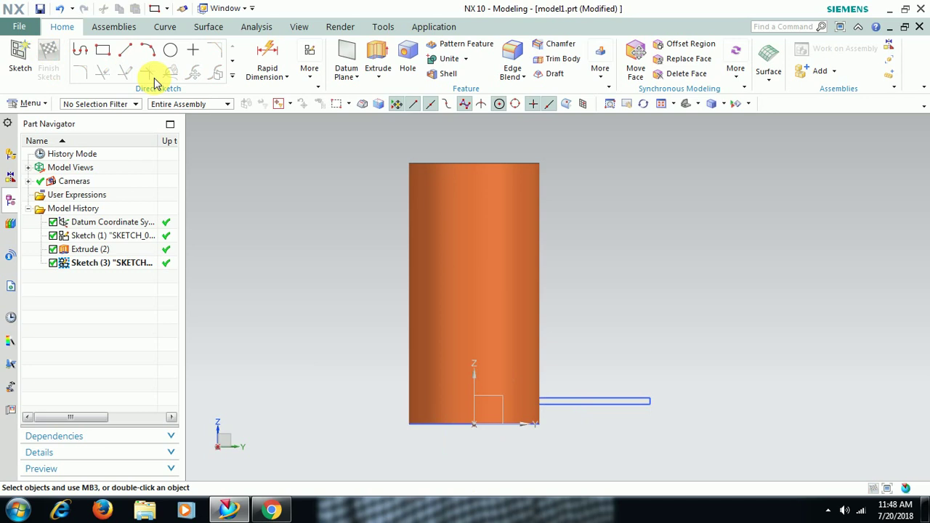
Extrude the rectangle with a Symmetric Value end limit into a solid bar
{"action": "middle_click_drag", "start_coordinate": [578, 274], "coordinate": [505, 268]}
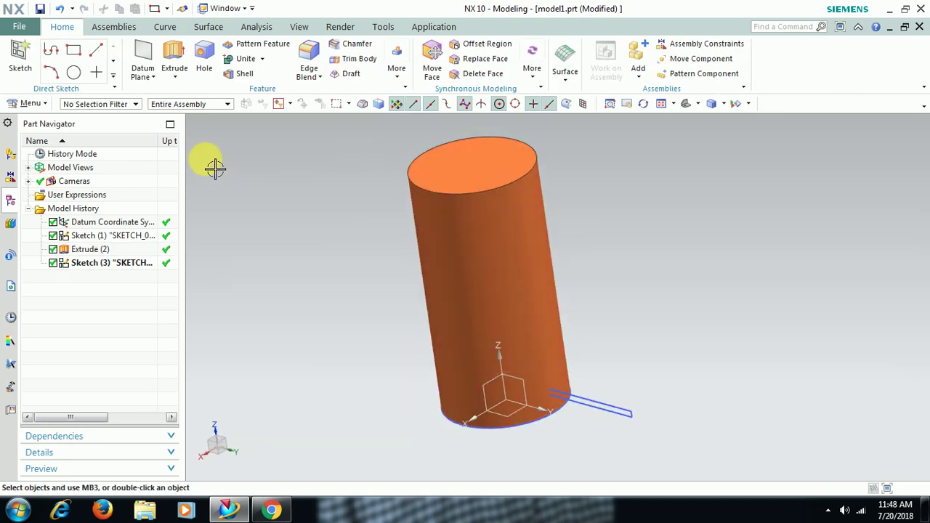
{"action": "left_click", "coordinate": [176, 59]}
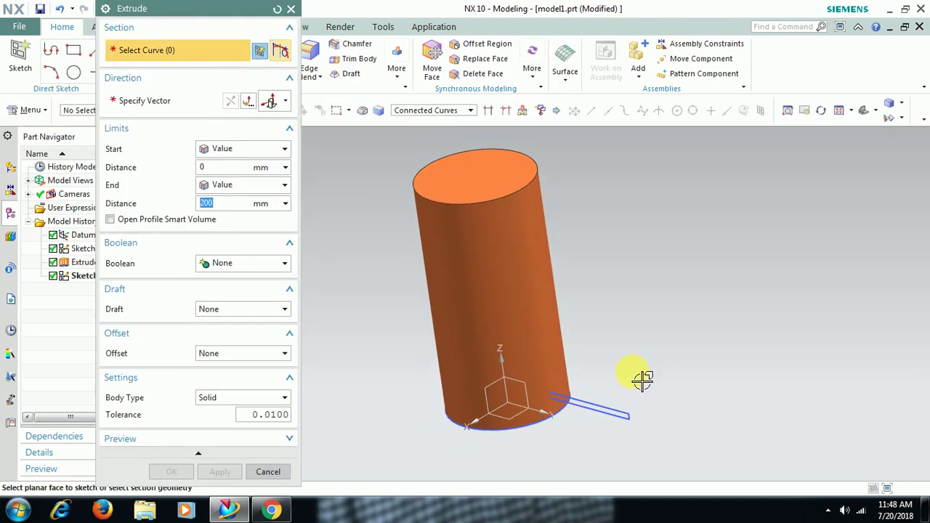
{"action": "left_click", "coordinate": [610, 411]}
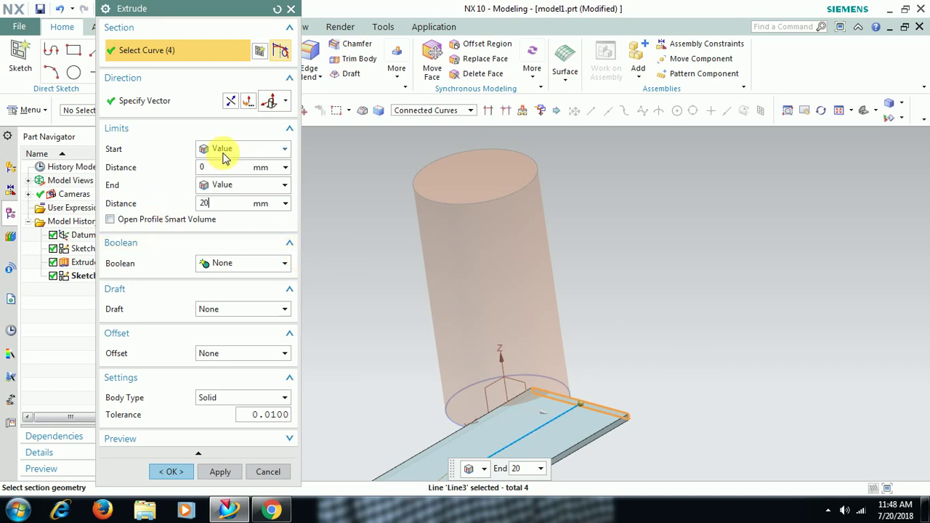
{"action": "left_click", "coordinate": [222, 184]}
{"action": "left_click", "coordinate": [218, 213]}
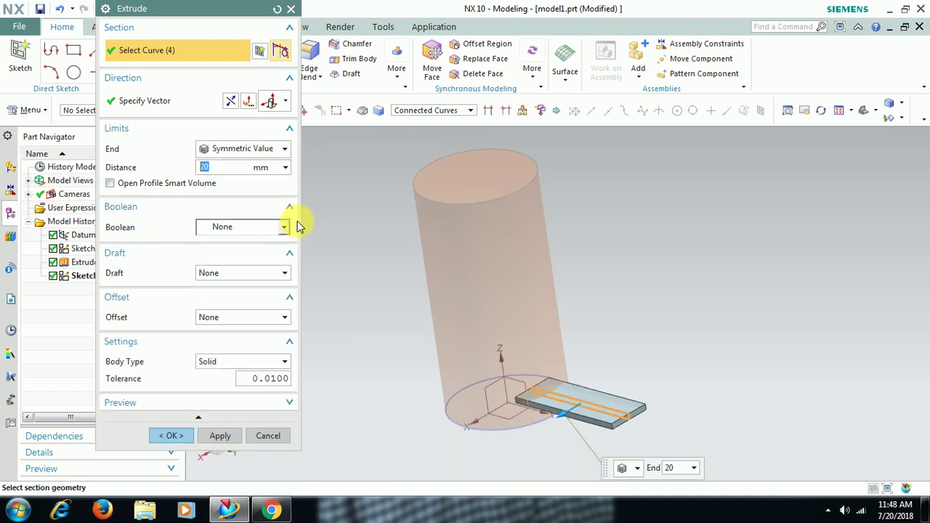
{"action": "middle_click_drag", "start_coordinate": [557, 354], "coordinate": [595, 353]}
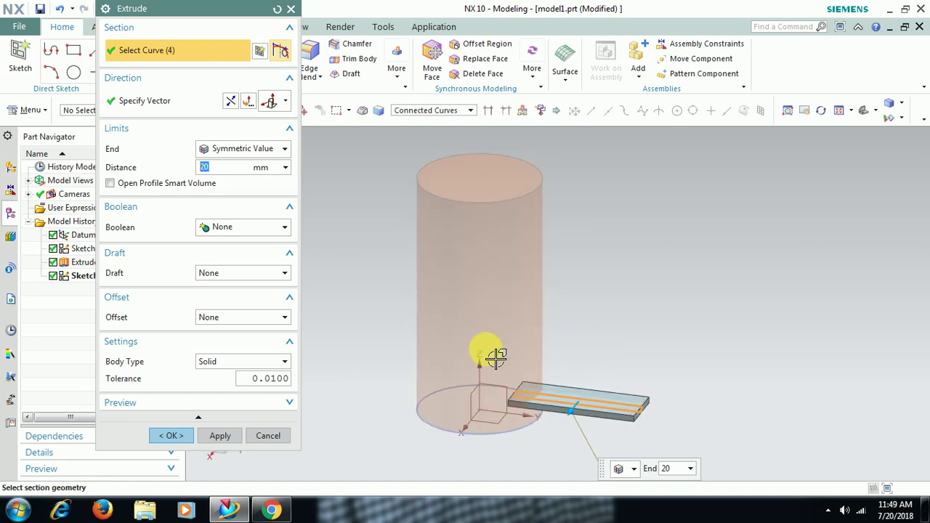
{"action": "left_click", "coordinate": [174, 435]}
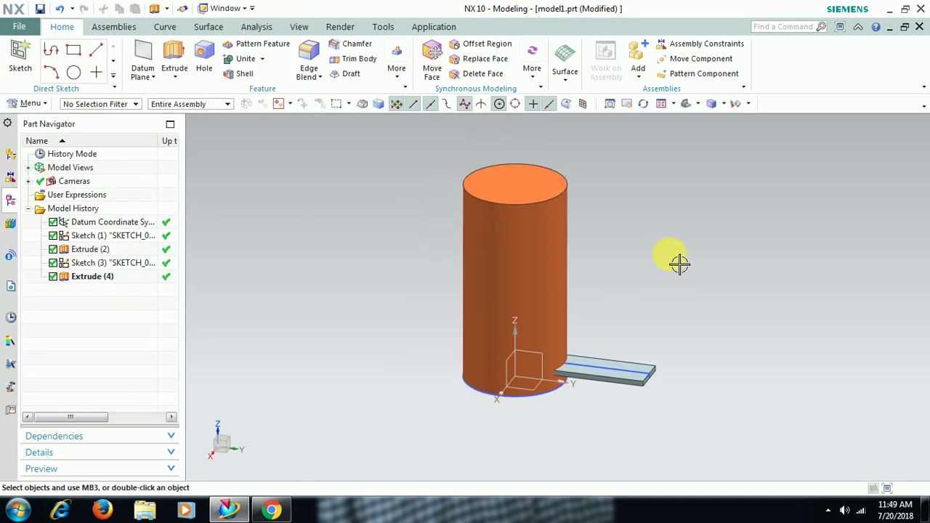
{"action": "middle_click_drag", "start_coordinate": [653, 290], "coordinate": [656, 317]}
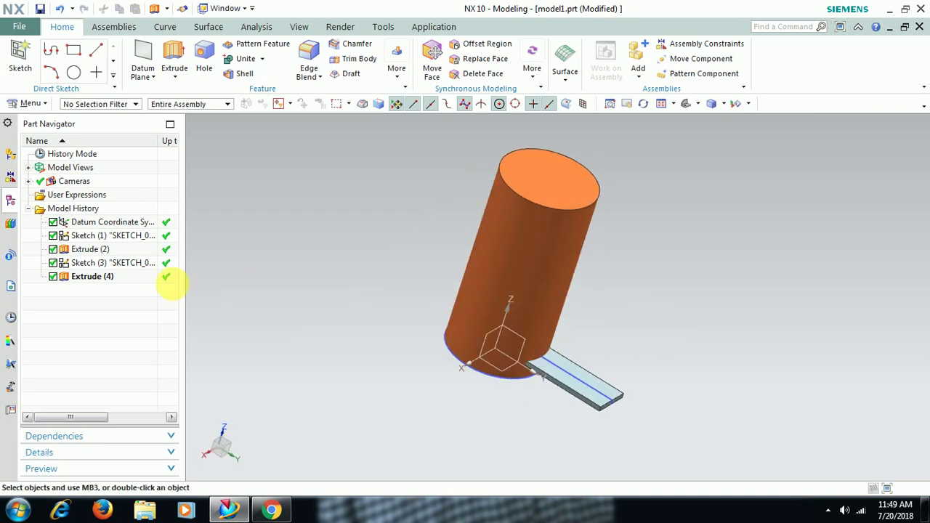
Edit Extrude (4) to a 10 mm symmetric distance
{"action": "double_click", "coordinate": [125, 276]}
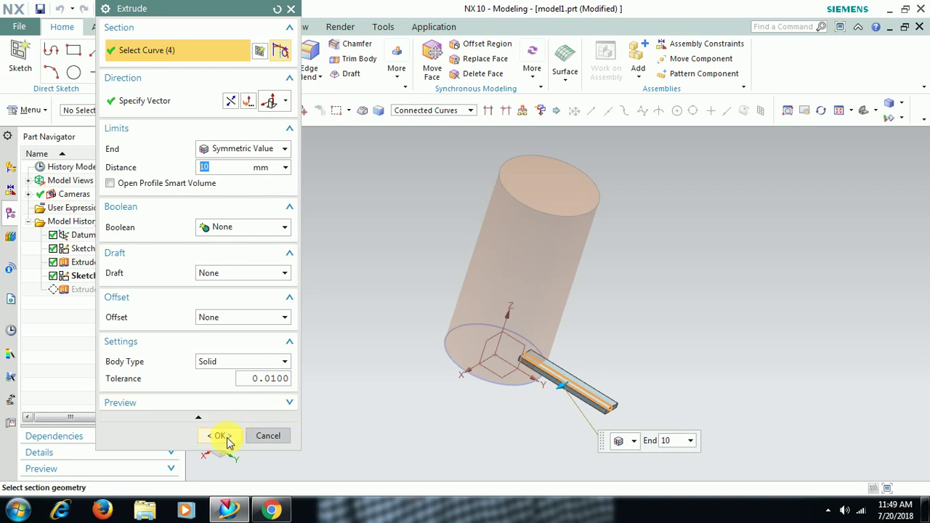
{"action": "left_click", "coordinate": [219, 435]}
{"action": "middle_click_drag", "start_coordinate": [647, 417], "coordinate": [530, 332]}
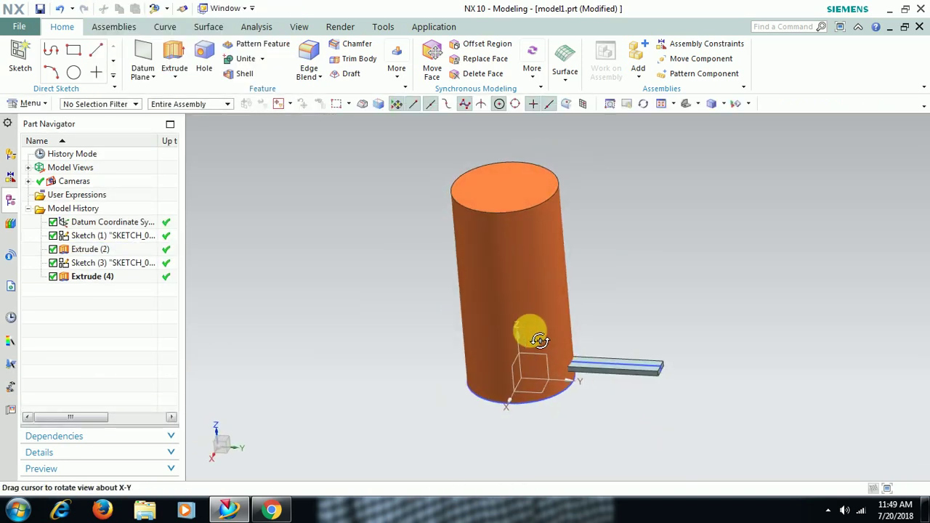
Edit Sketch (3) with rollback, change the 105 length dimension to 150, and finish the sketch
{"action": "right_click", "coordinate": [94, 262]}
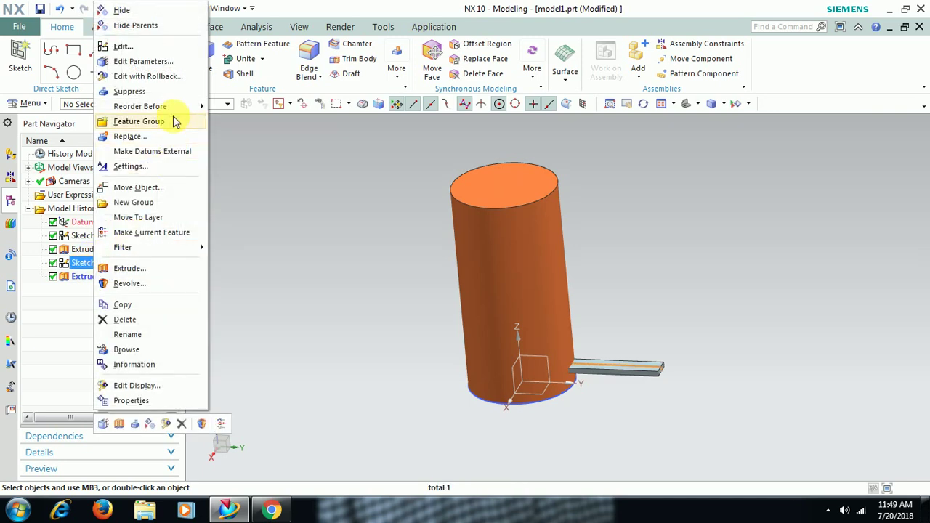
{"action": "left_click", "coordinate": [167, 77]}
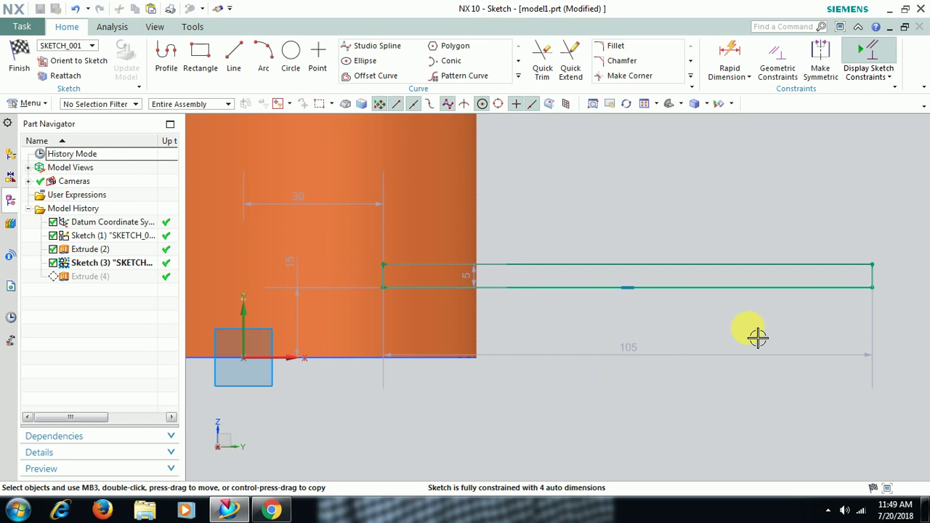
{"action": "double_click", "coordinate": [697, 355]}
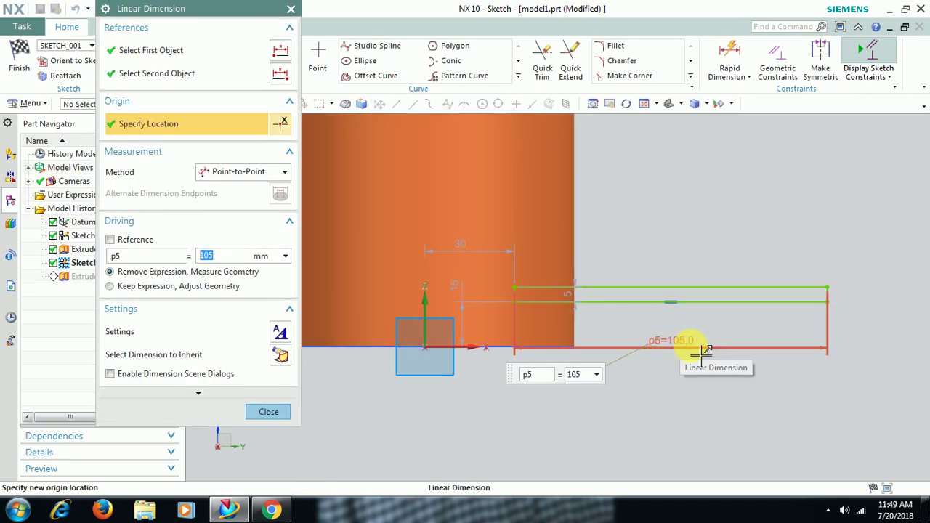
{"action": "key", "text": "Return"}
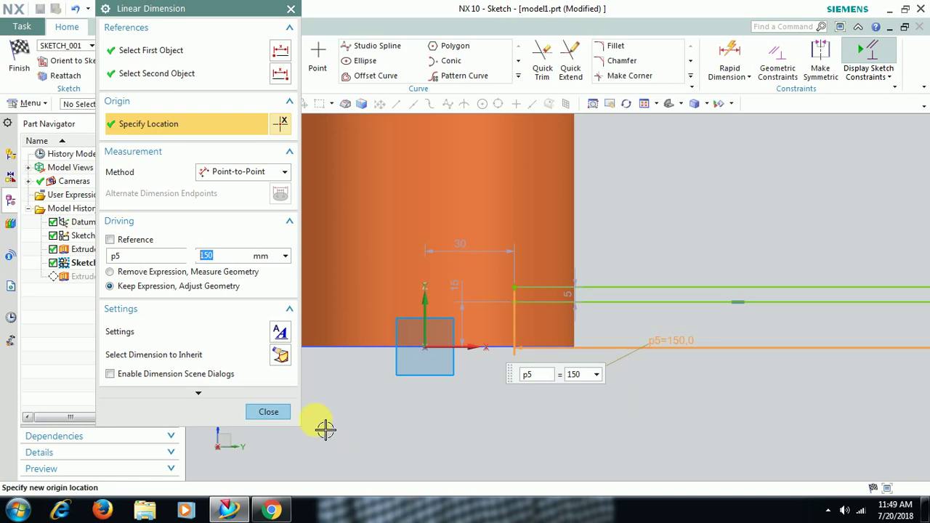
{"action": "left_click", "coordinate": [269, 412]}
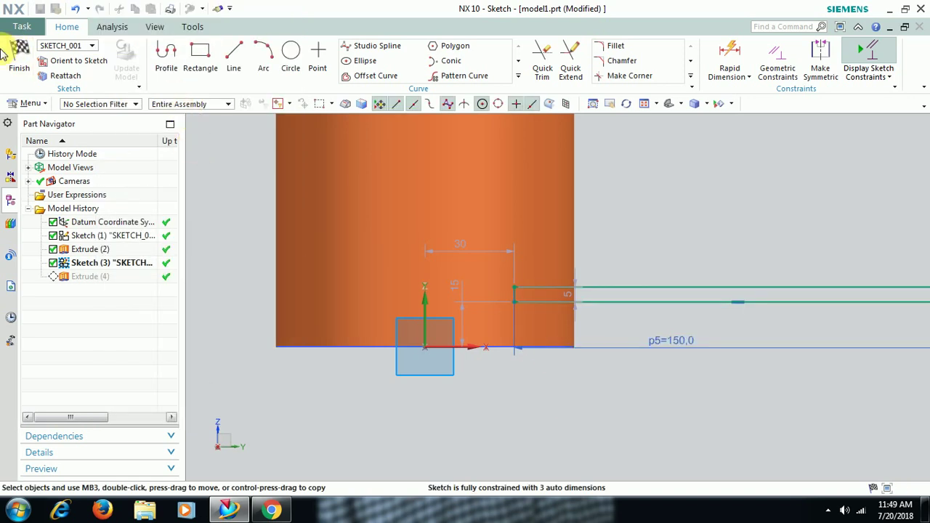
{"action": "key", "text": "ctrl+q"}
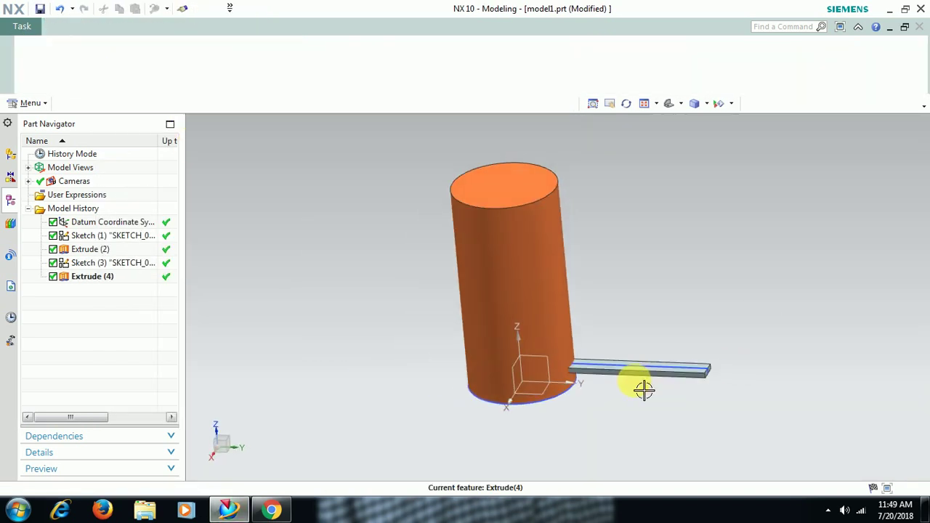
Edit Extrude (4), changing its symmetric distance from 10 to 15 mm
{"action": "middle_click_drag", "start_coordinate": [629, 391], "coordinate": [592, 389]}
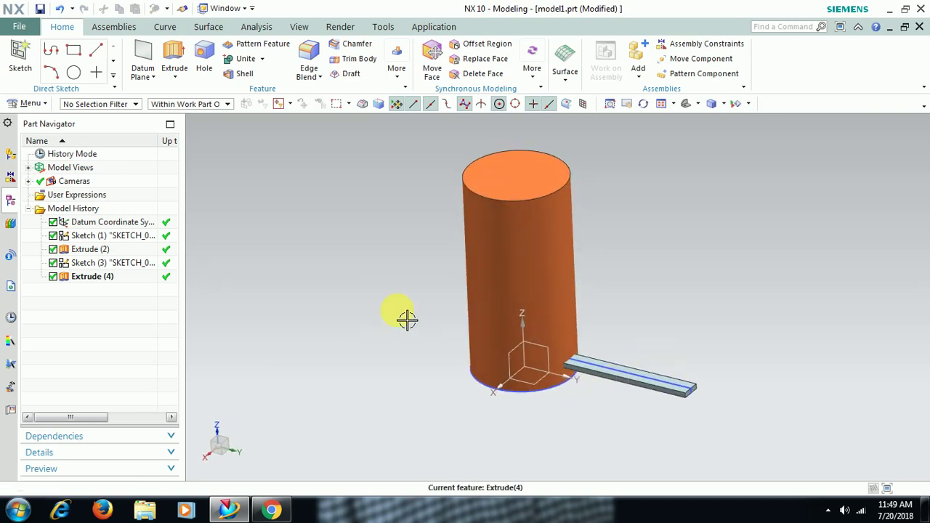
{"action": "double_click", "coordinate": [95, 278]}
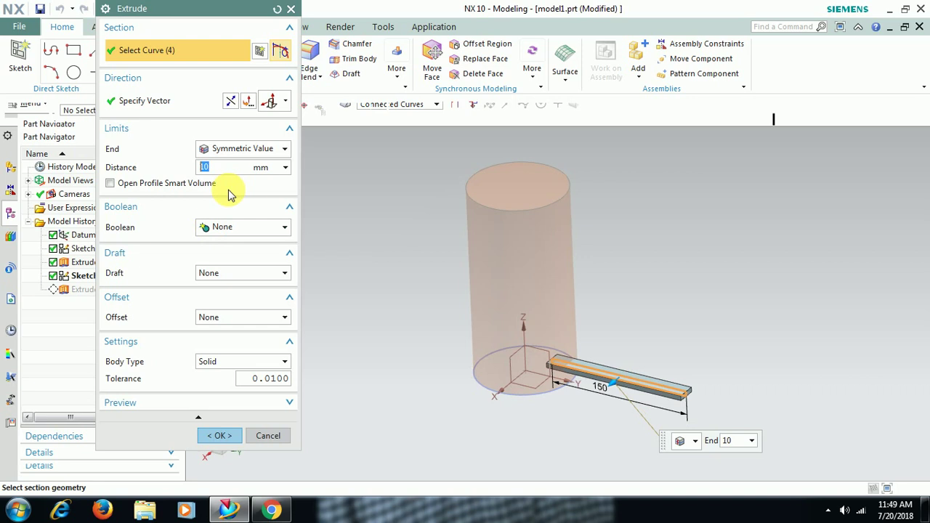
{"action": "type", "text": "15"}
{"action": "key", "text": "Return"}
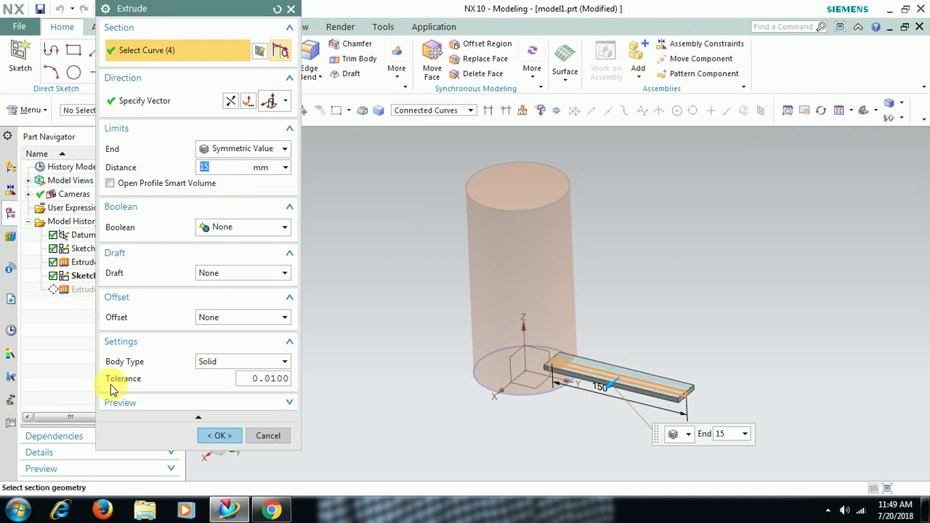
{"action": "left_click", "coordinate": [221, 436]}
{"action": "mouse_move", "coordinate": [385, 409]}
{"action": "middle_mouse_down"}
{"action": "mouse_move", "coordinate": [363, 390]}
{"action": "mouse_move", "coordinate": [344, 393]}
{"action": "mouse_move", "coordinate": [378, 400]}
{"action": "middle_mouse_up"}
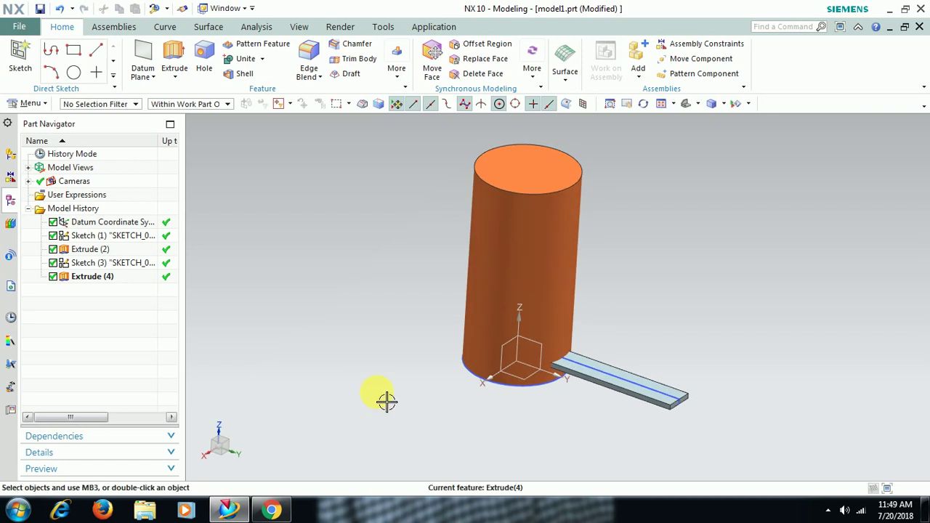
Hide all Sketches through the Show and Hide dialog (Ctrl+W)
{"action": "key", "text": "ctrl+w"}
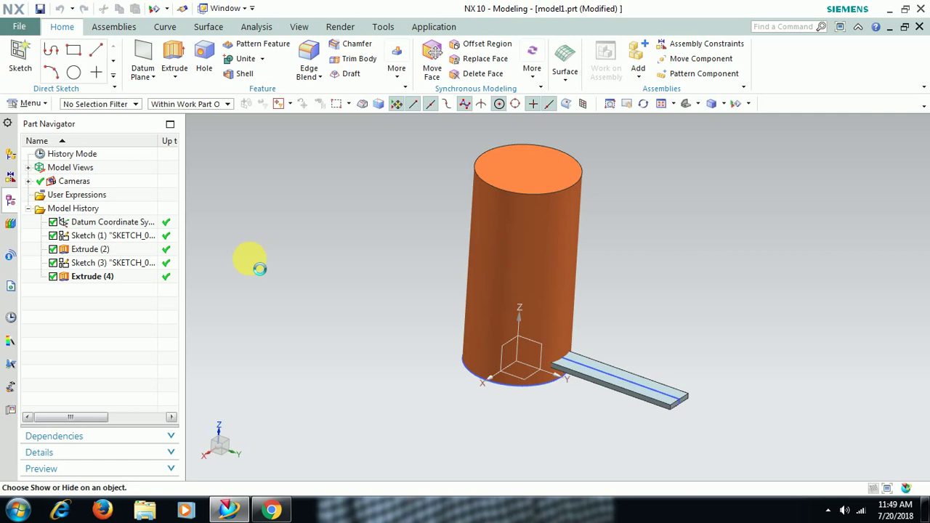
{"action": "left_click", "coordinate": [148, 113]}
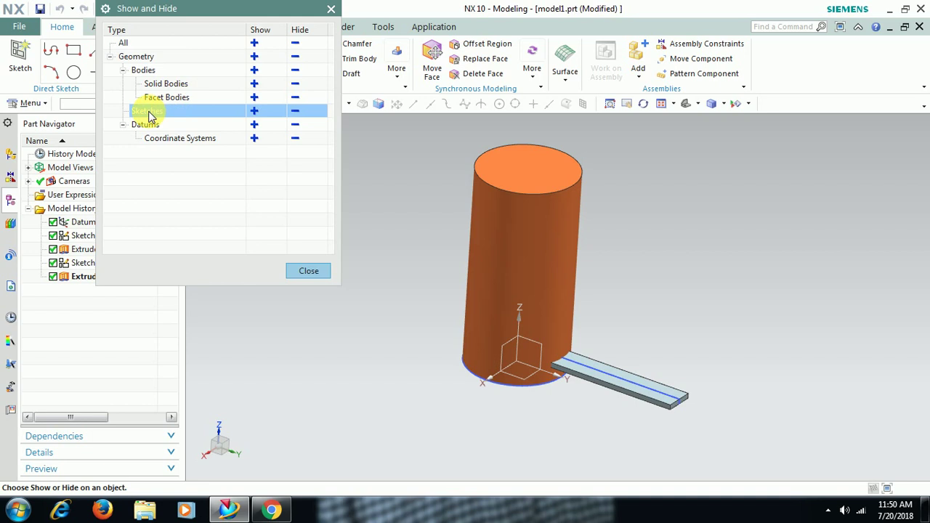
{"action": "left_click", "coordinate": [295, 110]}
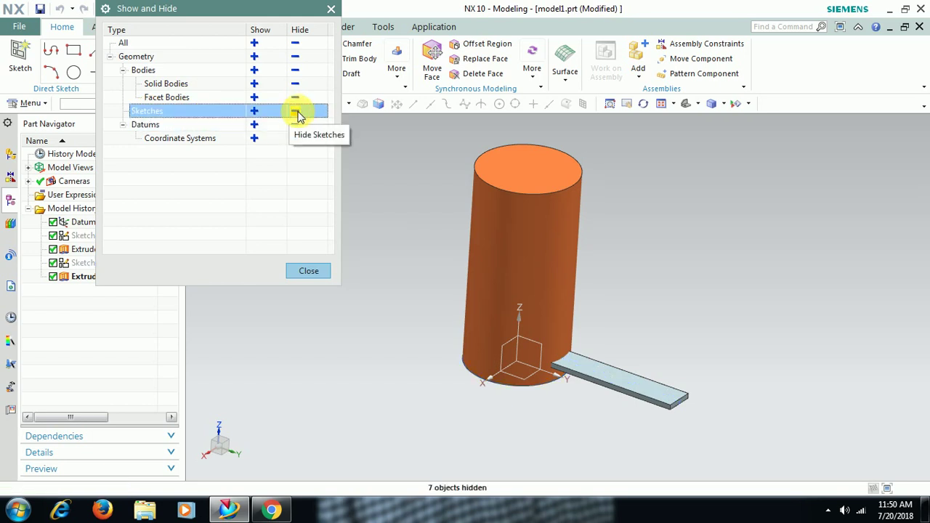
{"action": "left_click", "coordinate": [305, 263]}
{"action": "mouse_move", "coordinate": [453, 325]}
{"action": "middle_mouse_down"}
{"action": "mouse_move", "coordinate": [470, 291]}
{"action": "mouse_move", "coordinate": [449, 328]}
{"action": "mouse_move", "coordinate": [429, 317]}
{"action": "mouse_move", "coordinate": [460, 284]}
{"action": "mouse_move", "coordinate": [422, 274]}
{"action": "mouse_move", "coordinate": [449, 312]}
{"action": "middle_mouse_up"}
Assign Extrude (4) the Strong Azure feature colour and orbit to inspect the blue bar
{"action": "left_click", "coordinate": [109, 279]}
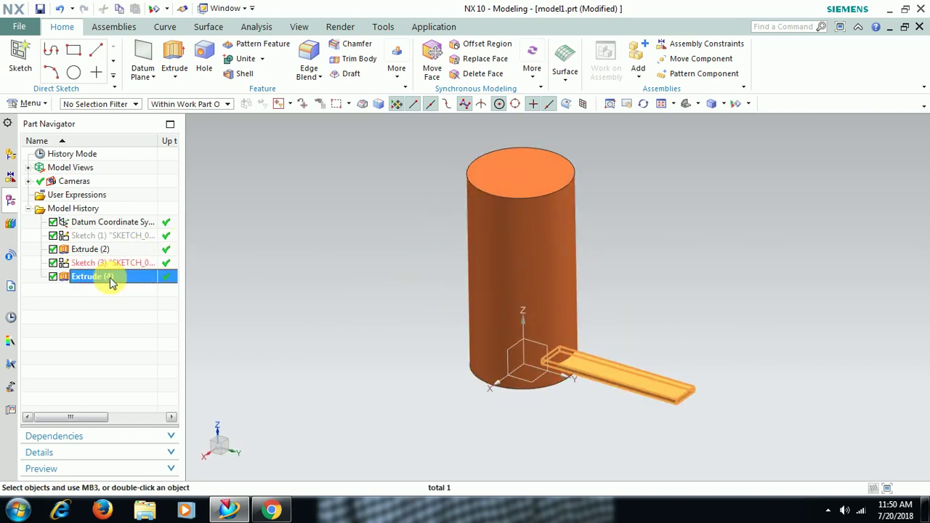
{"action": "right_click", "coordinate": [109, 279]}
{"action": "left_click", "coordinate": [166, 166]}
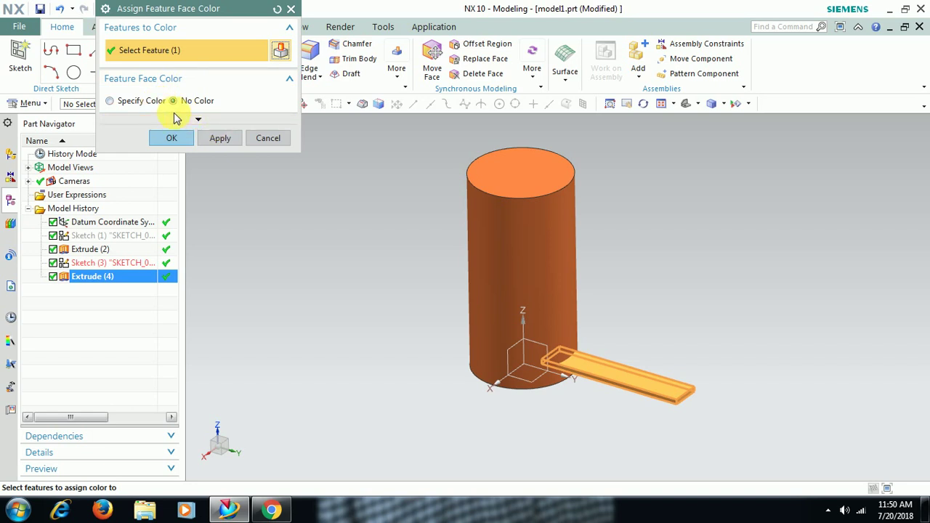
{"action": "left_click", "coordinate": [138, 101]}
{"action": "left_click", "coordinate": [266, 112]}
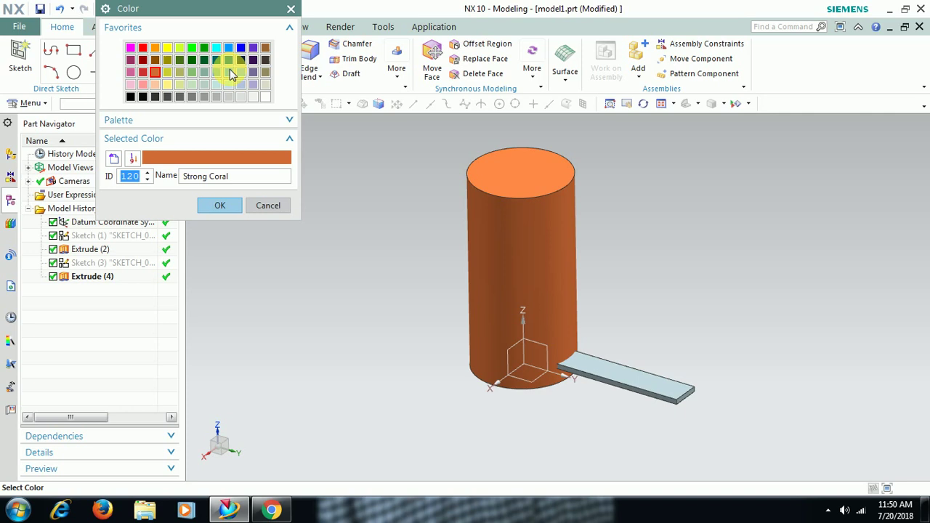
{"action": "left_click", "coordinate": [228, 60]}
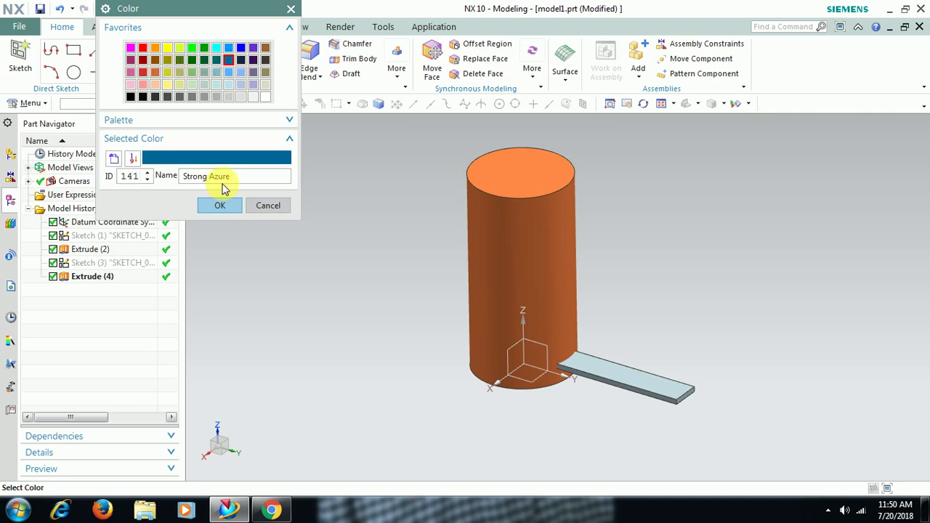
{"action": "left_click", "coordinate": [218, 205]}
{"action": "left_click", "coordinate": [178, 153]}
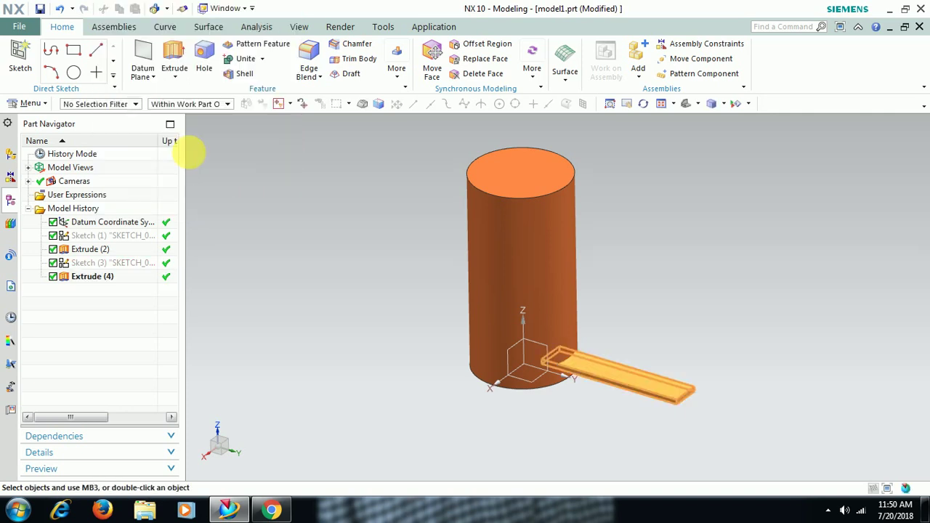
{"action": "middle_click_drag", "start_coordinate": [369, 186], "coordinate": [672, 289]}
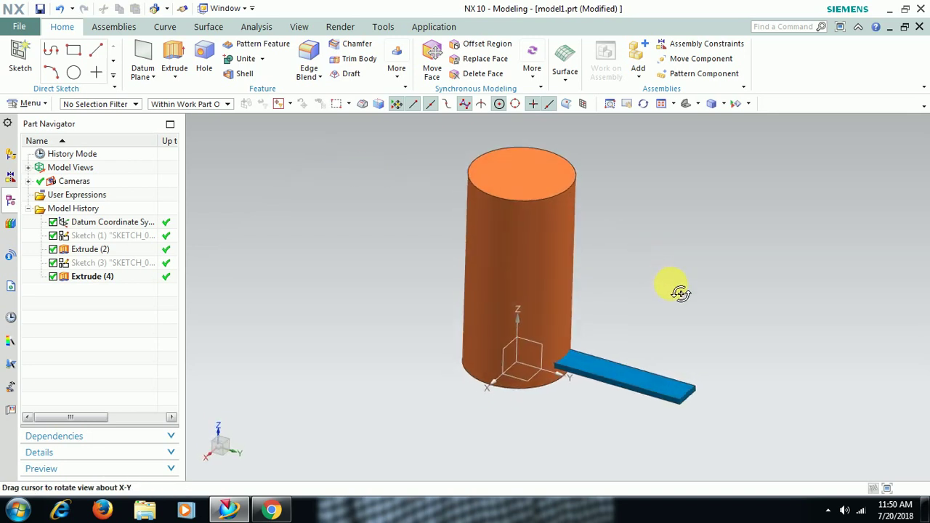
{"action": "middle_click_drag", "start_coordinate": [680, 293], "coordinate": [658, 336]}
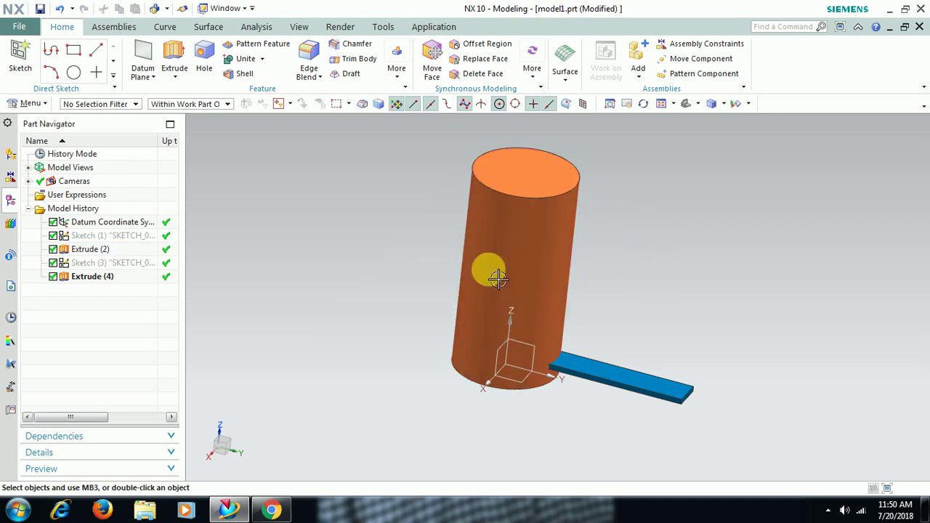
{"action": "middle_click_drag", "start_coordinate": [561, 263], "coordinate": [581, 303]}
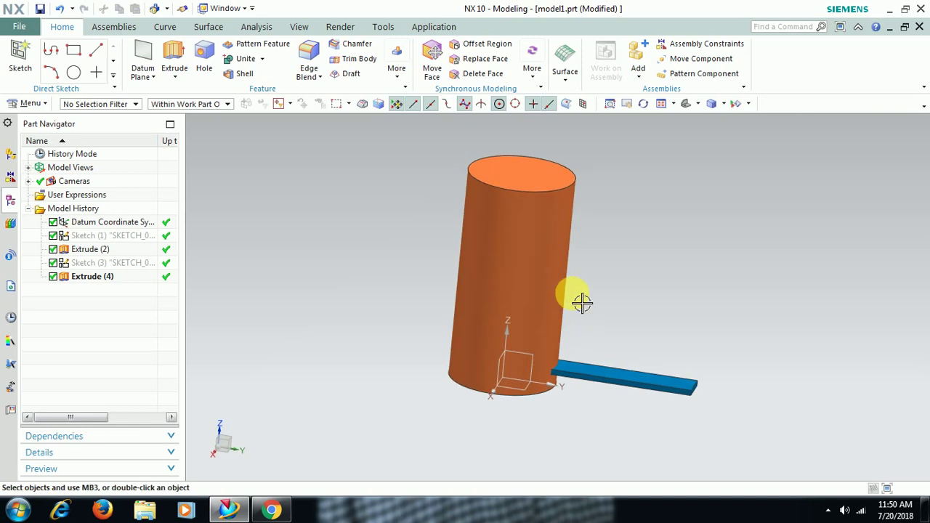
{"action": "middle_click_drag", "start_coordinate": [632, 334], "coordinate": [610, 332]}
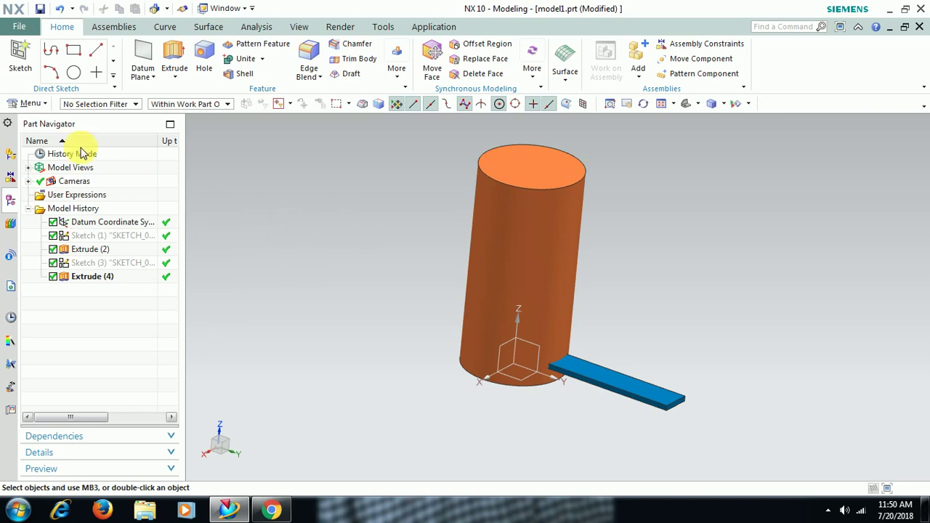
Start Pattern Geometry from Insert > Associative Copy, selecting the blue bar with a Helix layout
{"action": "left_click", "coordinate": [26, 104]}
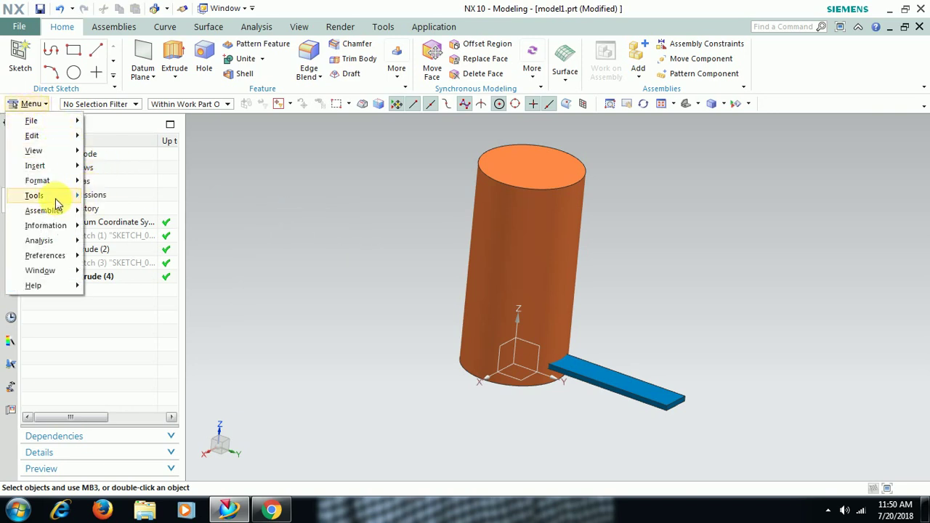
{"action": "mouse_move", "coordinate": [46, 166]}
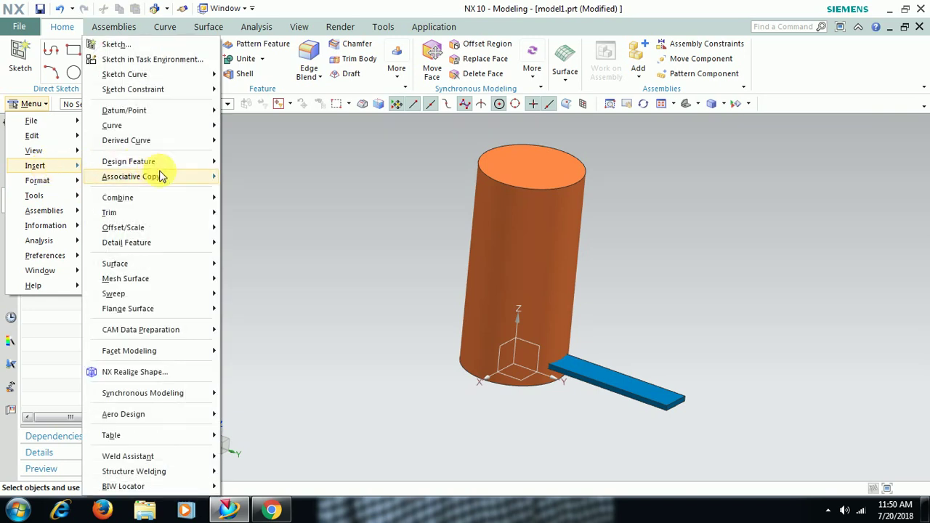
{"action": "mouse_move", "coordinate": [162, 176]}
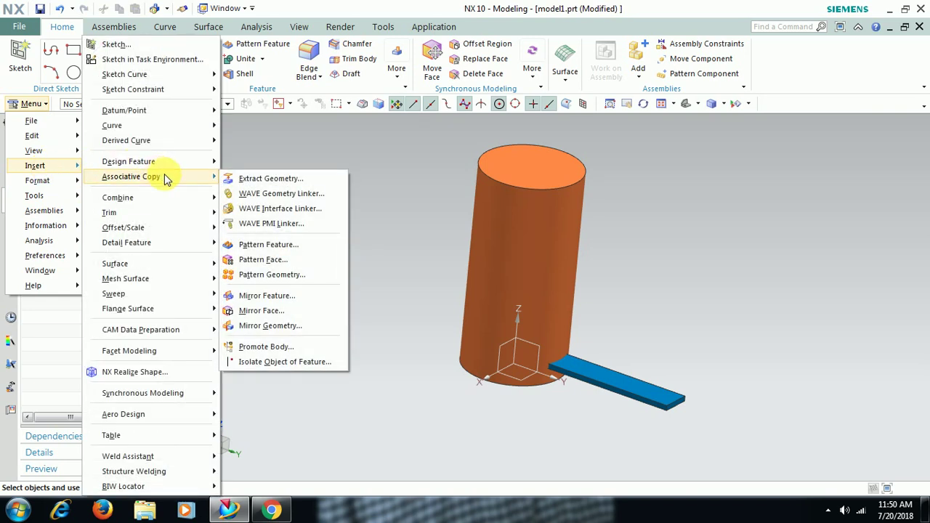
{"action": "left_click", "coordinate": [260, 274]}
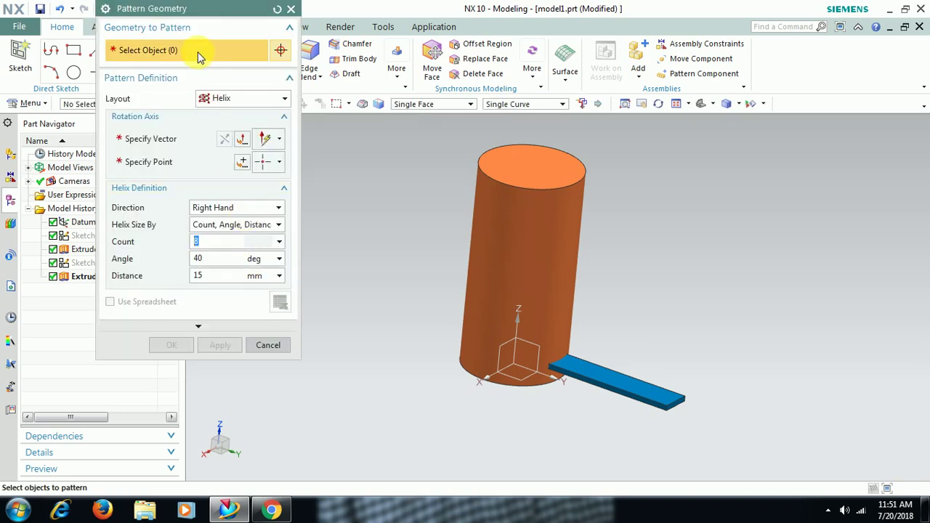
{"action": "left_click", "coordinate": [618, 383]}
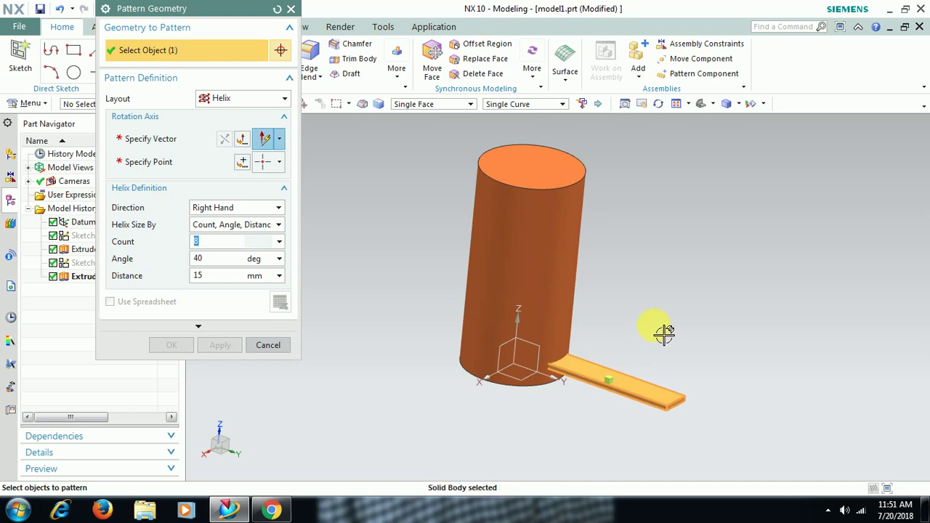
{"action": "left_click", "coordinate": [235, 98]}
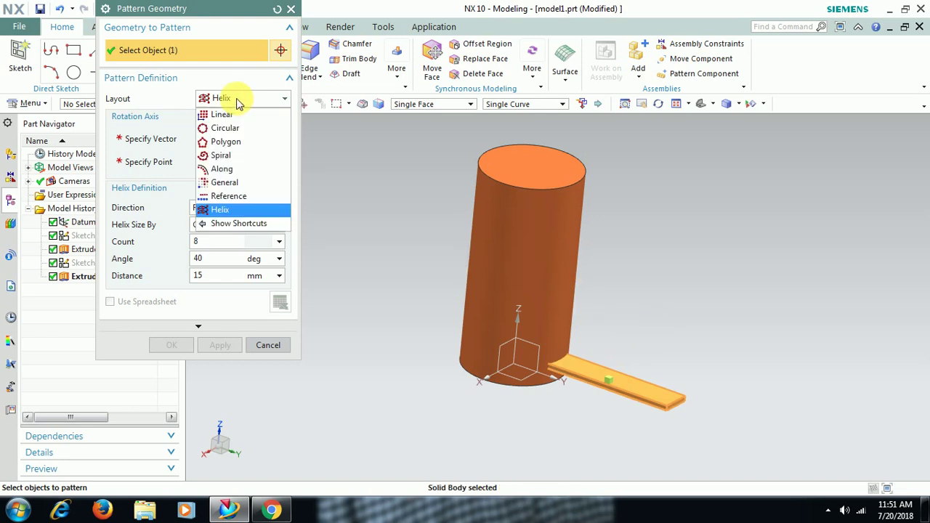
{"action": "left_click", "coordinate": [220, 210]}
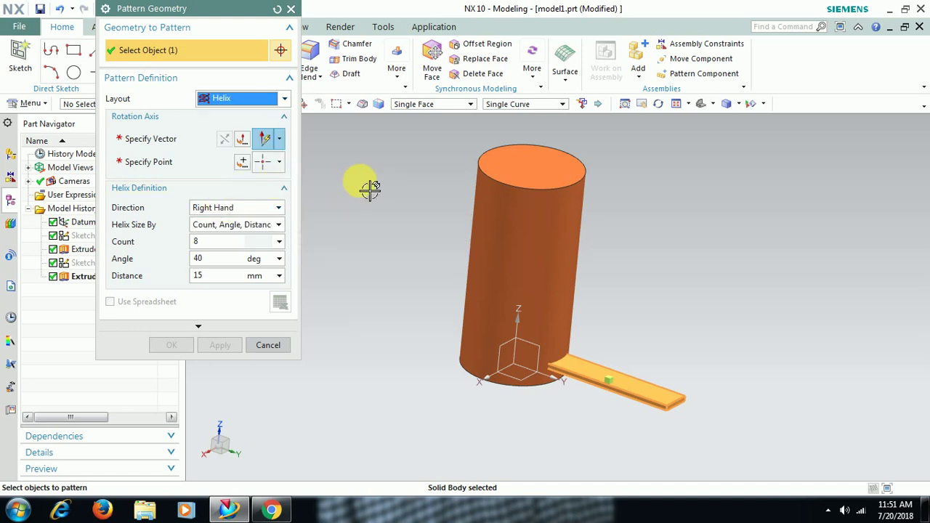
Use the cylinder's axis as the helix vector and begin setting the centre point at 0,0,0
{"action": "left_click", "coordinate": [164, 138]}
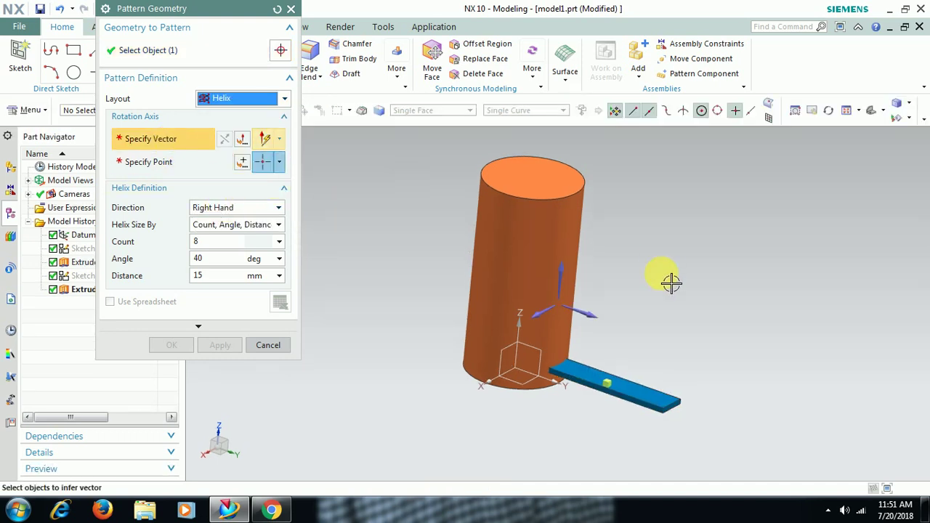
{"action": "left_click", "coordinate": [560, 276]}
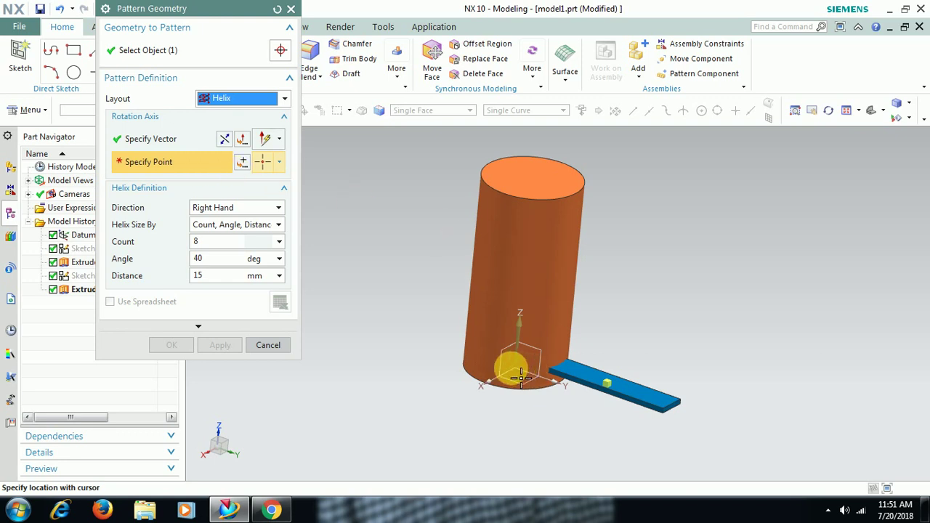
{"action": "left_click", "coordinate": [242, 163]}
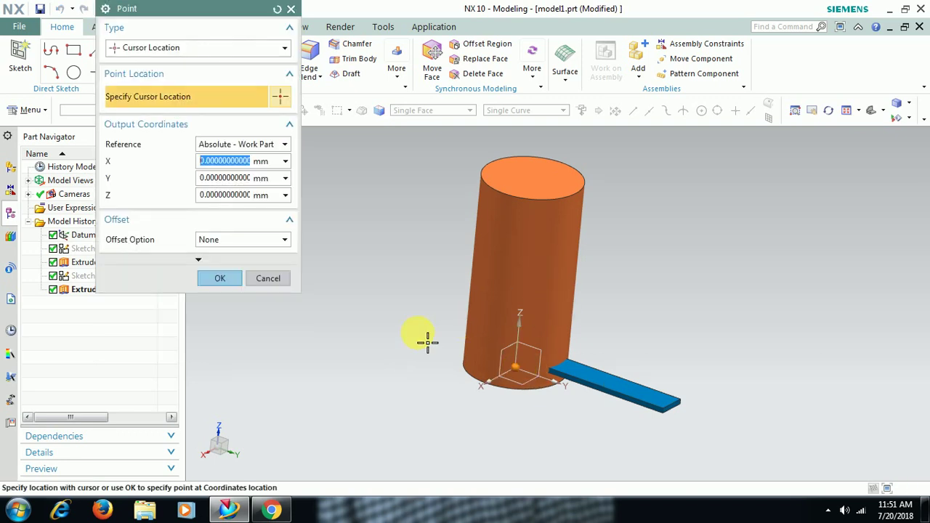
Centre the helix at the origin, raise the count from 8 to 12 bars, and create the pattern
{"action": "left_click", "coordinate": [223, 278]}
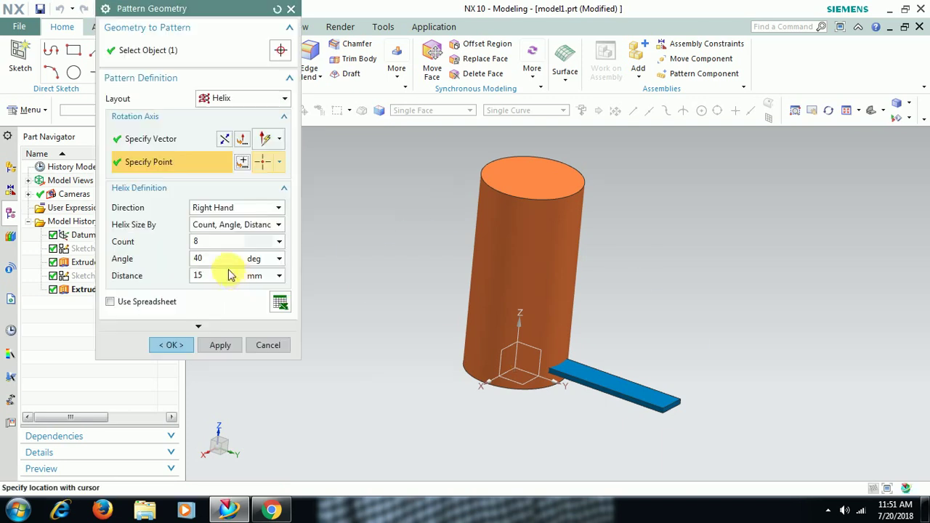
{"action": "middle_click_drag", "start_coordinate": [409, 257], "coordinate": [356, 311]}
{"action": "double_click", "coordinate": [218, 243]}
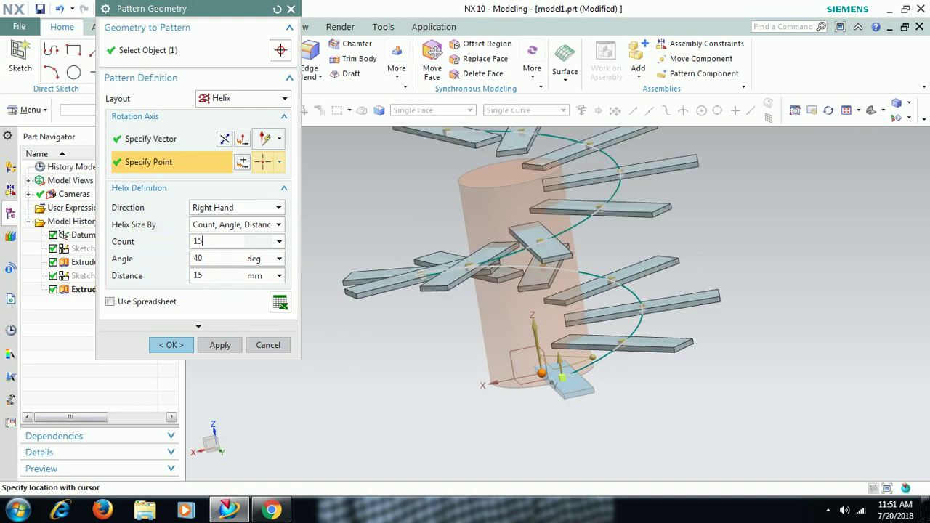
{"action": "middle_click_drag", "start_coordinate": [596, 278], "coordinate": [574, 285]}
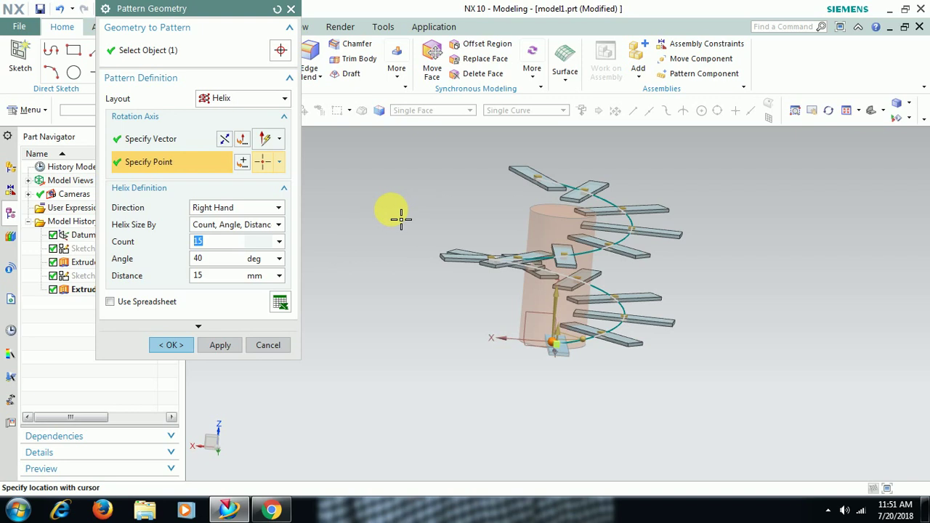
{"action": "key", "text": "Return"}
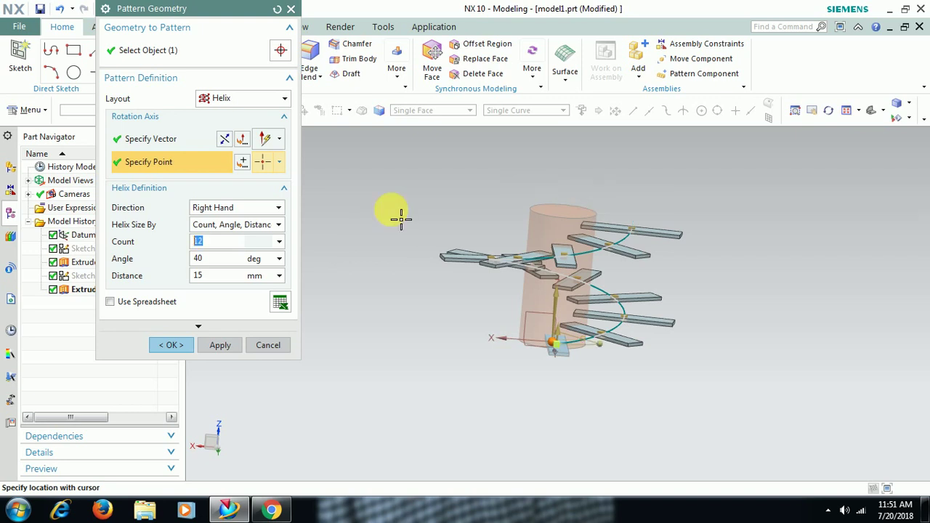
{"action": "middle_click_drag", "start_coordinate": [629, 304], "coordinate": [667, 313]}
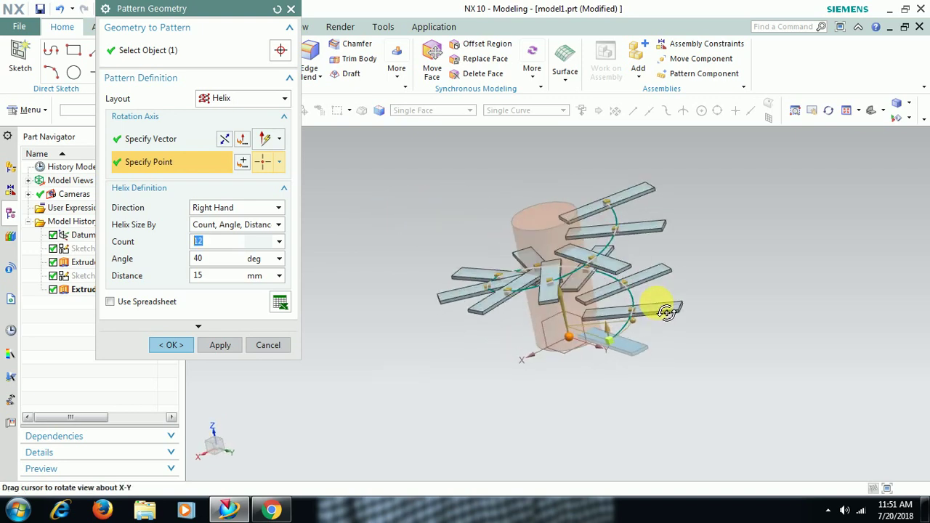
{"action": "left_click", "coordinate": [171, 345]}
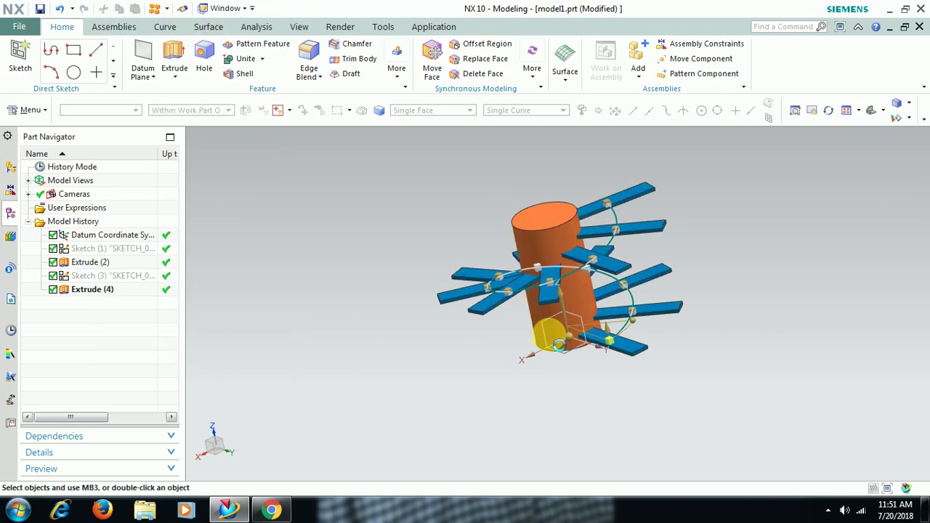
Orbit and zoom to inspect the finished 12-bar spiral around the orange shaft
{"action": "middle_click_drag", "start_coordinate": [550, 327], "coordinate": [508, 214]}
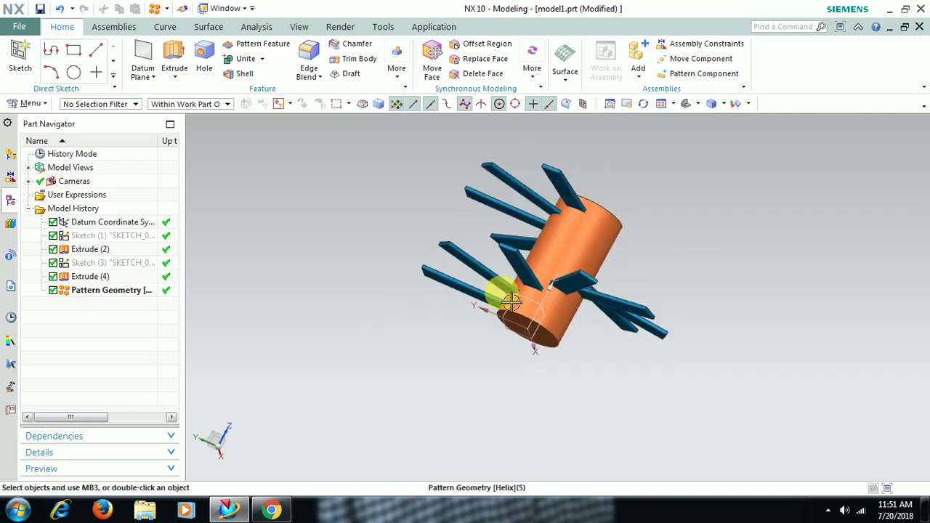
{"action": "middle_click_drag", "start_coordinate": [510, 303], "coordinate": [660, 342]}
{"action": "scroll", "coordinate": [675, 333], "scroll_direction": "up", "scroll_amount": 5}
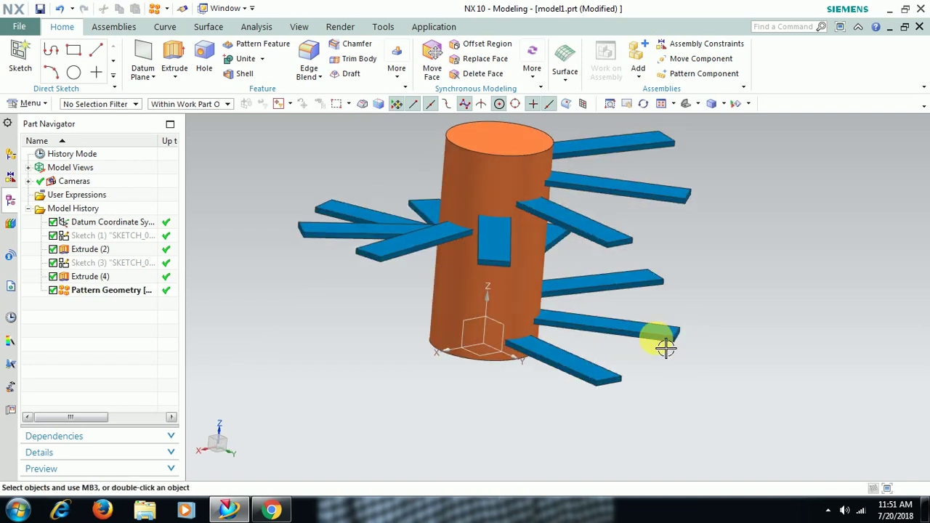
Reopen the helix pattern and try step angles of 35° and 30°
{"action": "double_click", "coordinate": [146, 291]}
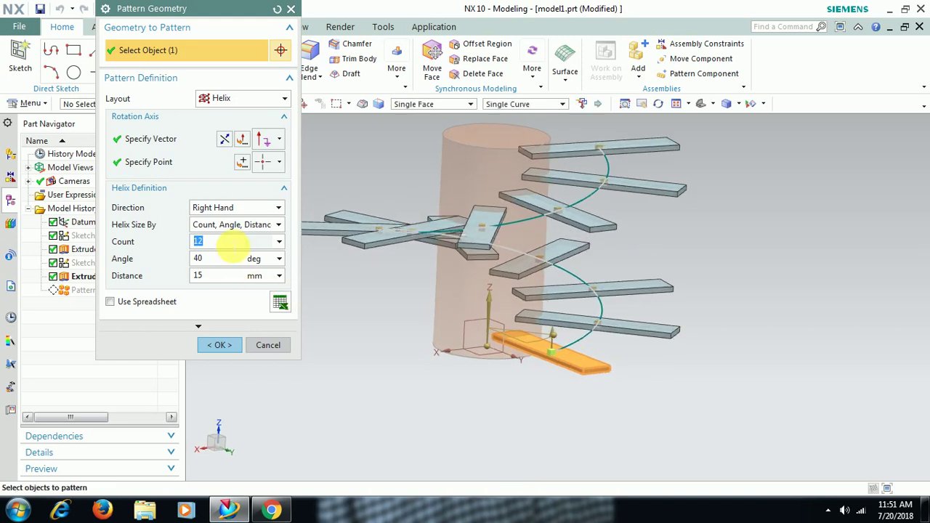
{"action": "left_click", "coordinate": [199, 243]}
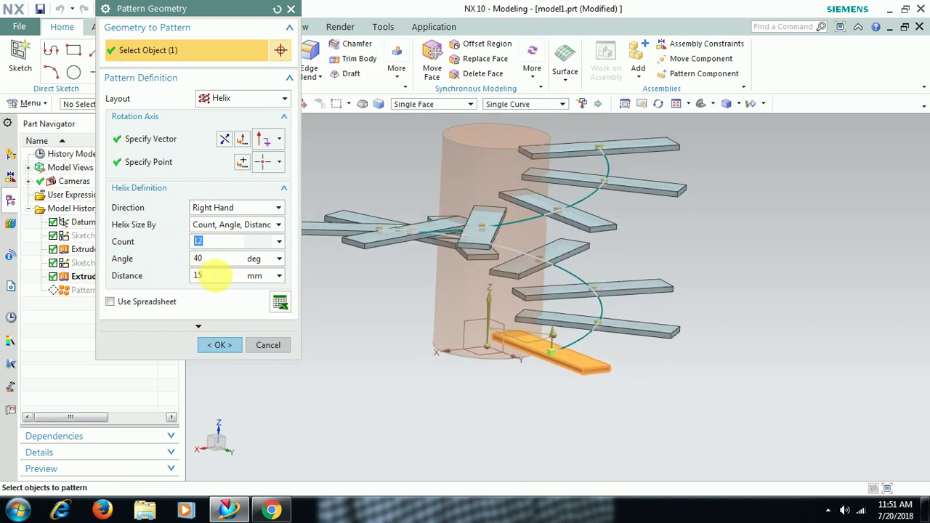
{"action": "left_click", "coordinate": [218, 260]}
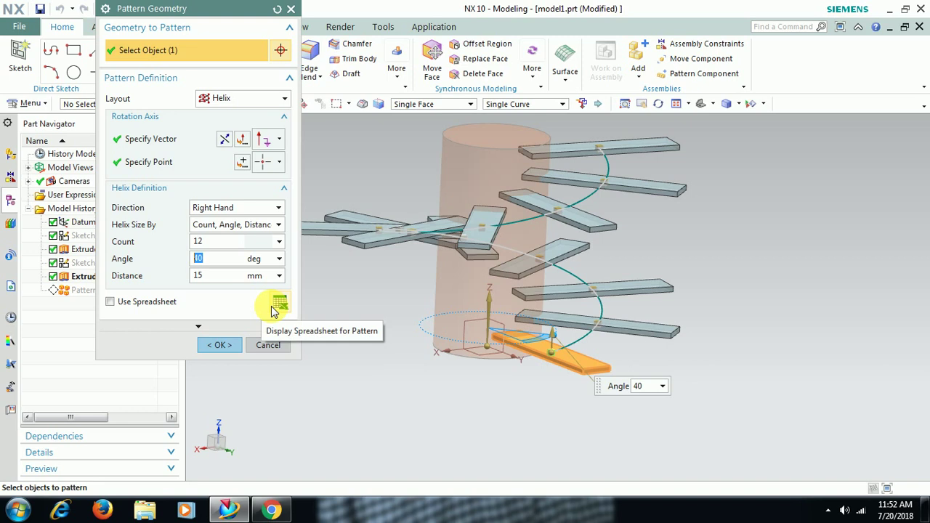
{"action": "type", "text": "35"}
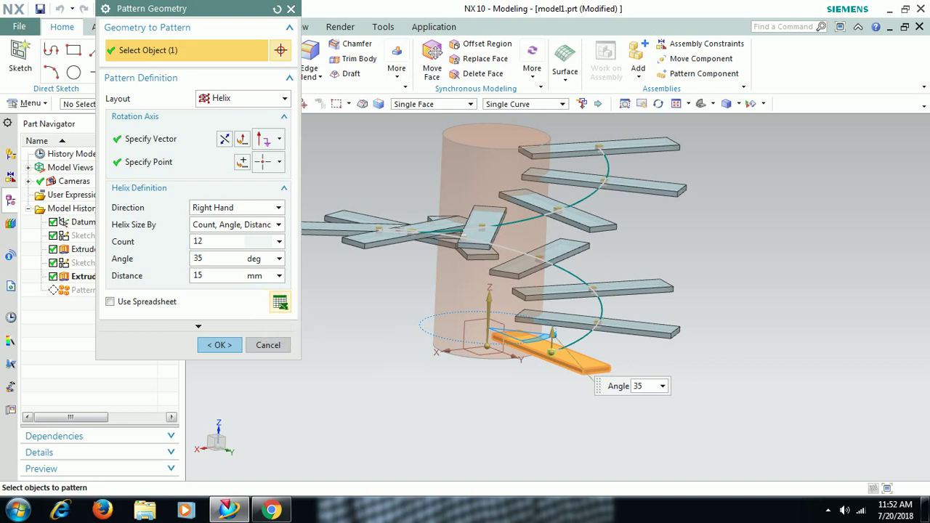
{"action": "key", "text": "Return"}
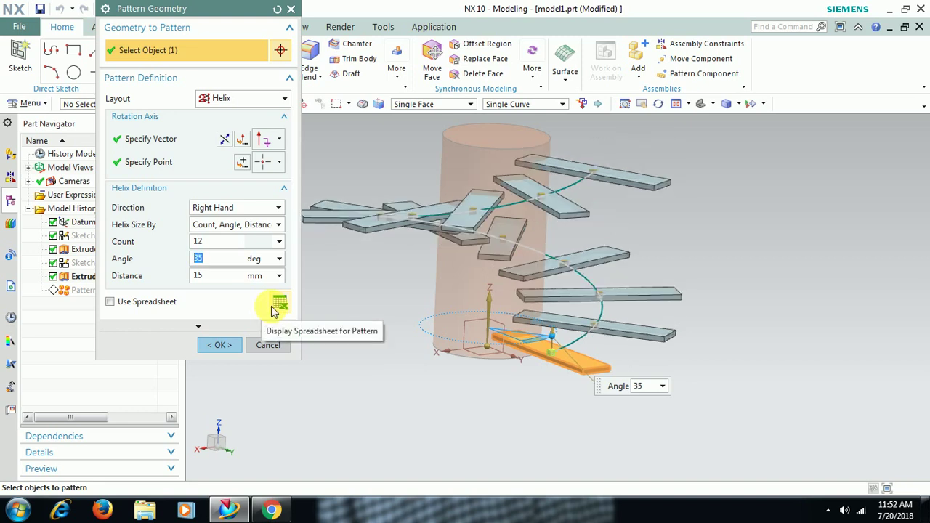
{"action": "type", "text": "30"}
{"action": "key", "text": "Return"}
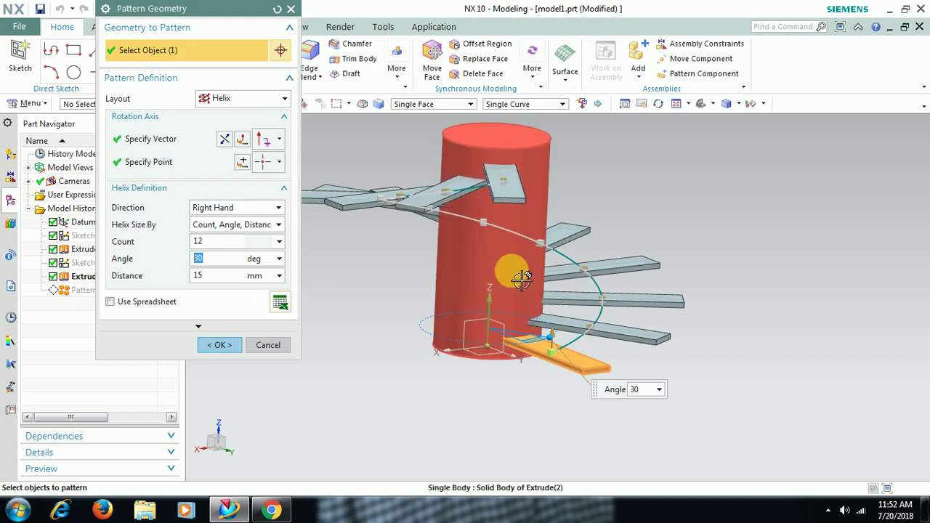
Try step angles of 20° and 15°, then settle on 25°
{"action": "middle_click_drag", "start_coordinate": [522, 279], "coordinate": [482, 273]}
{"action": "type", "text": "2"}
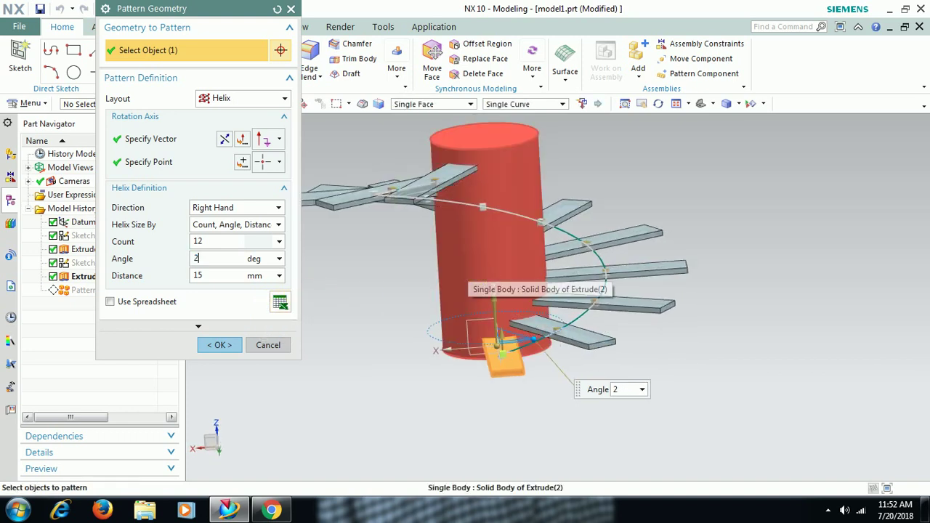
{"action": "type", "text": "0"}
{"action": "key", "text": "Return"}
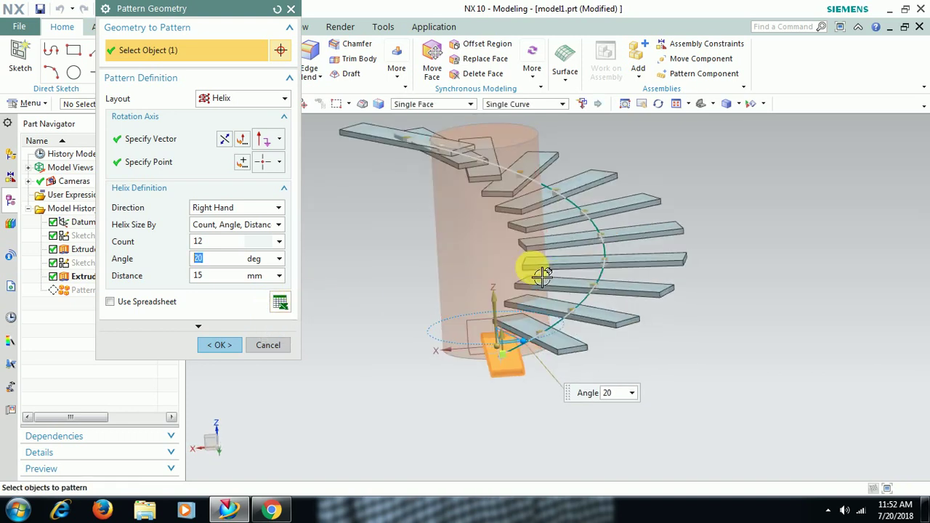
{"action": "mouse_move", "coordinate": [541, 275]}
{"action": "middle_mouse_down"}
{"action": "mouse_move", "coordinate": [525, 242]}
{"action": "mouse_move", "coordinate": [556, 273]}
{"action": "middle_mouse_up"}
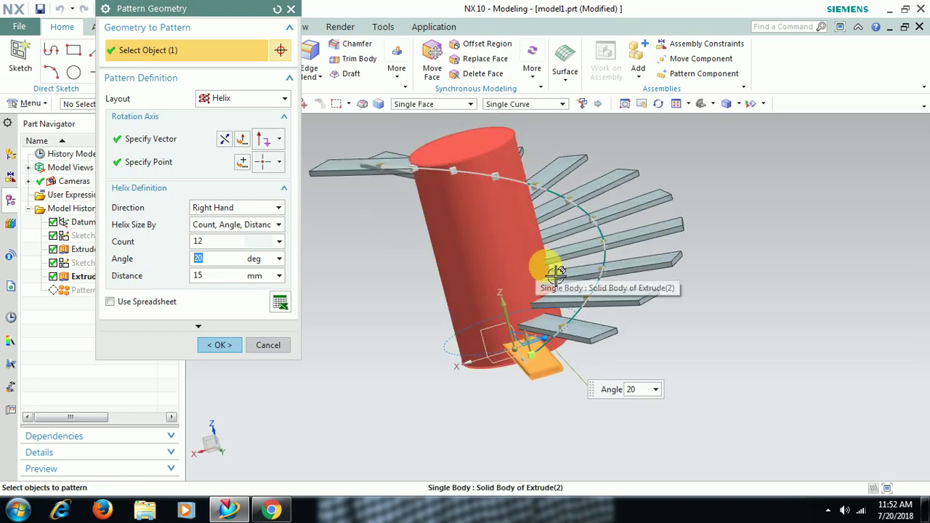
{"action": "type", "text": "15"}
{"action": "key", "text": "Return"}
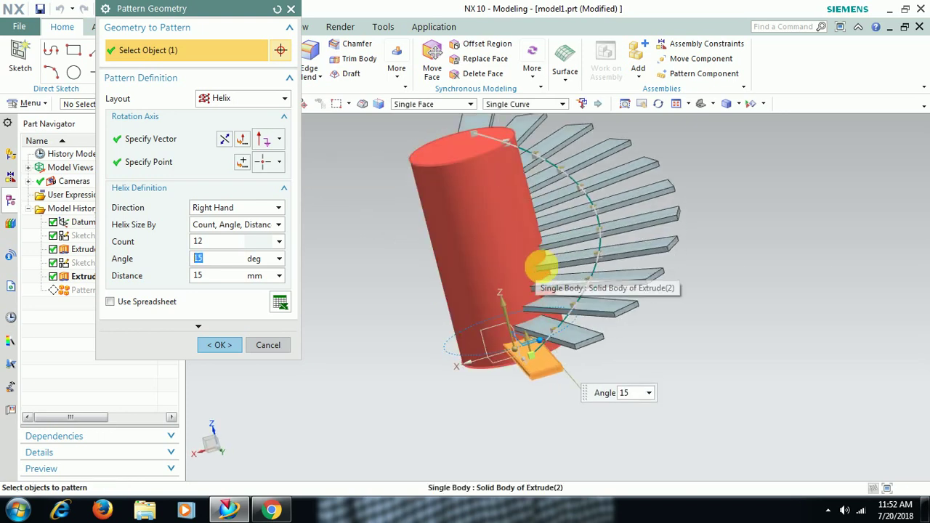
{"action": "mouse_move", "coordinate": [629, 332]}
{"action": "middle_mouse_down"}
{"action": "mouse_move", "coordinate": [596, 324]}
{"action": "mouse_move", "coordinate": [595, 334]}
{"action": "mouse_move", "coordinate": [632, 336]}
{"action": "mouse_move", "coordinate": [626, 374]}
{"action": "mouse_move", "coordinate": [632, 330]}
{"action": "middle_mouse_up"}
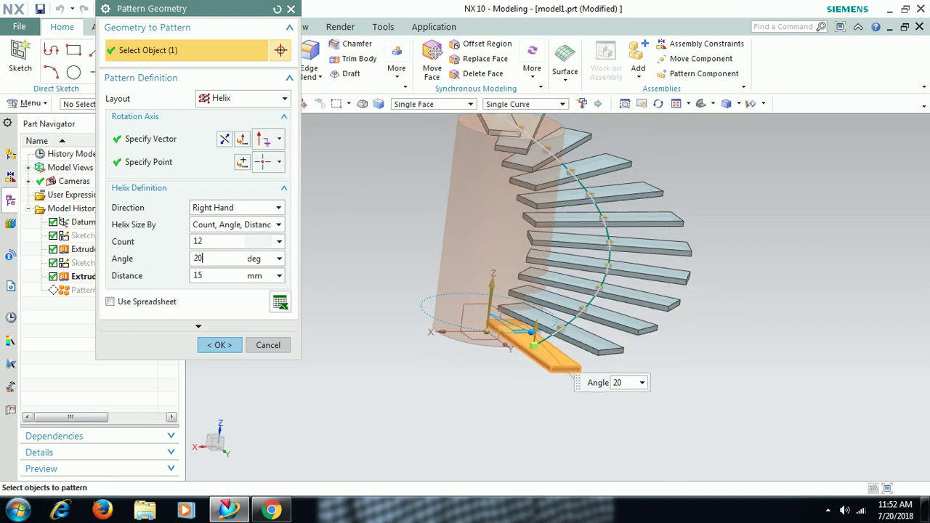
{"action": "key", "text": "Return"}
{"action": "type", "text": "25"}
{"action": "key", "text": "Return"}
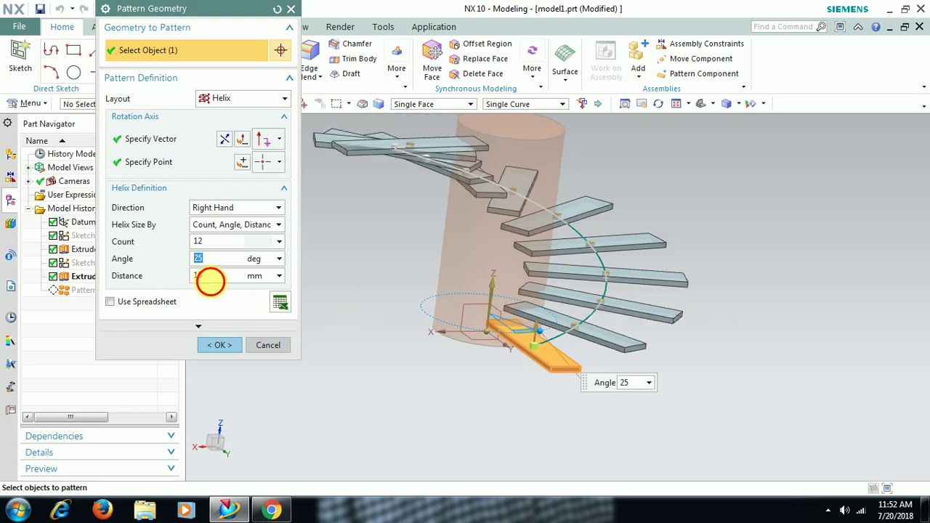
Try a 5 mm helix distance, then set it to 10 mm
{"action": "left_click", "coordinate": [210, 282]}
{"action": "middle_click_drag", "start_coordinate": [649, 367], "coordinate": [644, 367]}
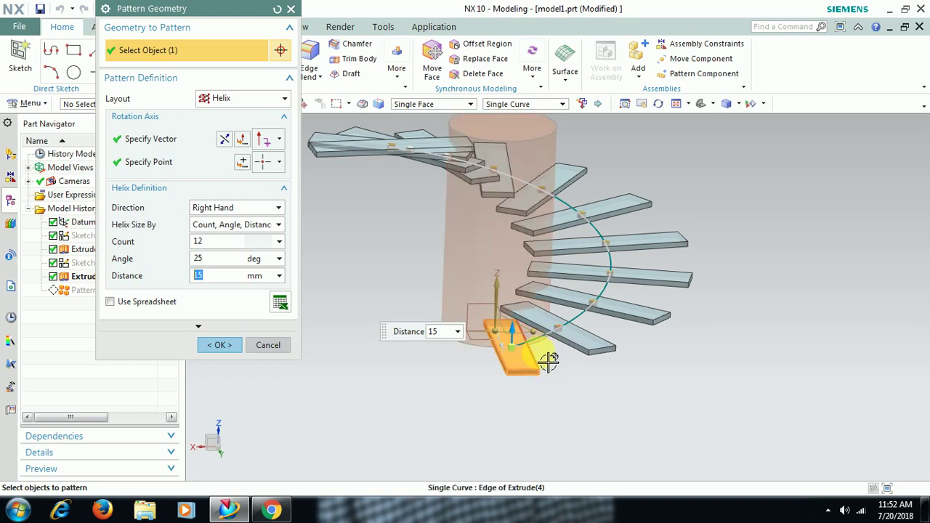
{"action": "middle_click_drag", "start_coordinate": [585, 392], "coordinate": [618, 421]}
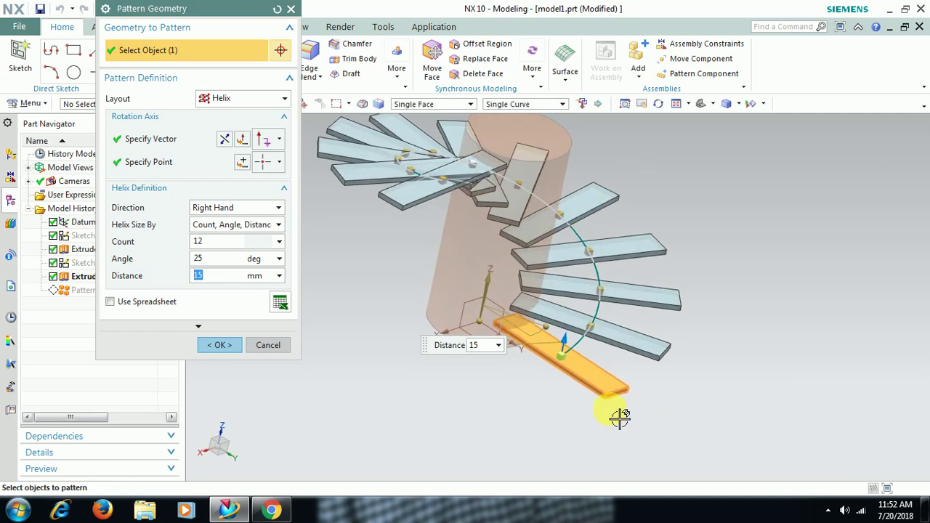
{"action": "left_click", "coordinate": [400, 356]}
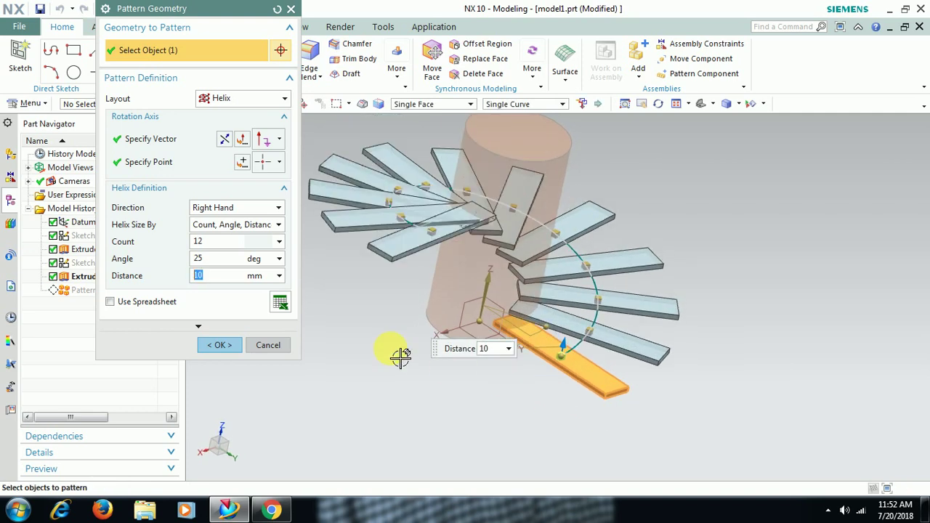
{"action": "type", "text": "5"}
{"action": "left_click", "coordinate": [401, 356]}
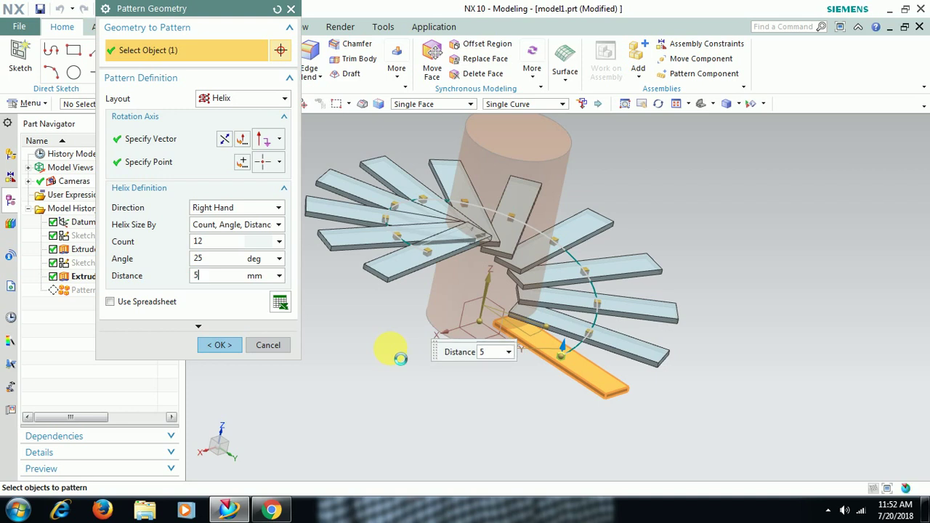
{"action": "middle_click_drag", "start_coordinate": [436, 411], "coordinate": [446, 430]}
{"action": "type", "text": "10"}
{"action": "key", "text": "Return"}
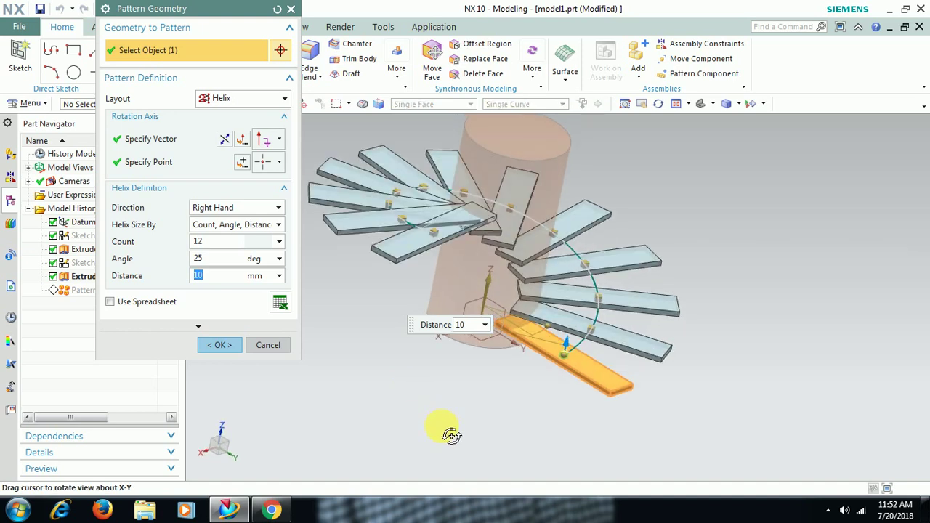
Set the step angle to 20°, briefly try 30°, and revert to 20°
{"action": "left_click", "coordinate": [197, 258]}
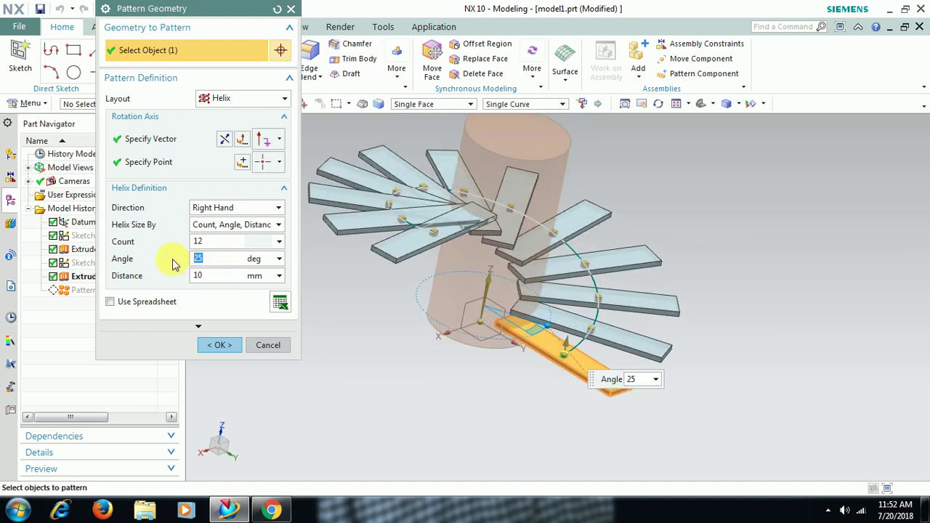
{"action": "type", "text": "20"}
{"action": "key", "text": "Return"}
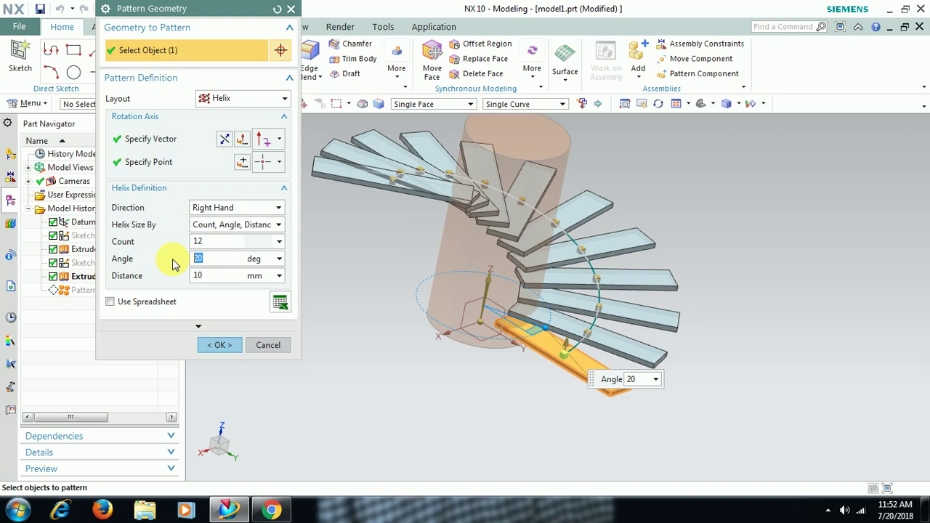
{"action": "middle_click_drag", "start_coordinate": [519, 433], "coordinate": [504, 409]}
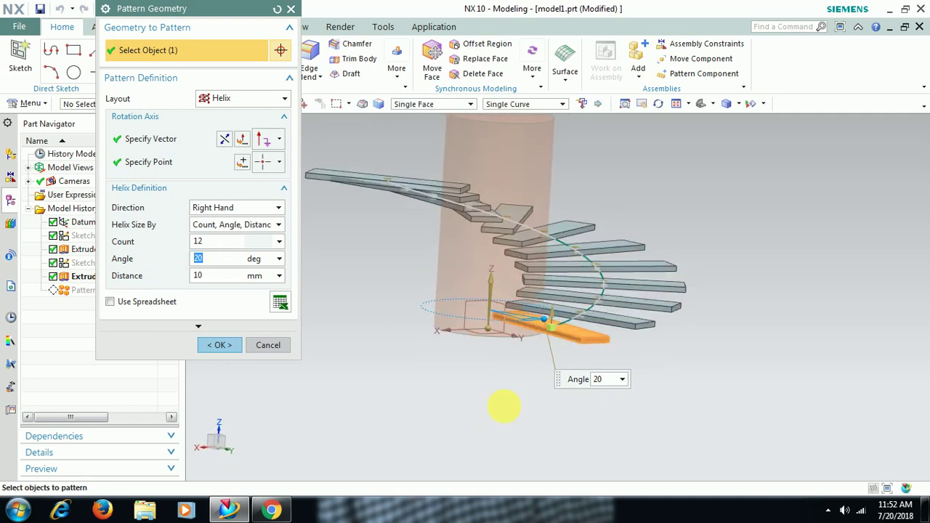
{"action": "key", "text": "Return"}
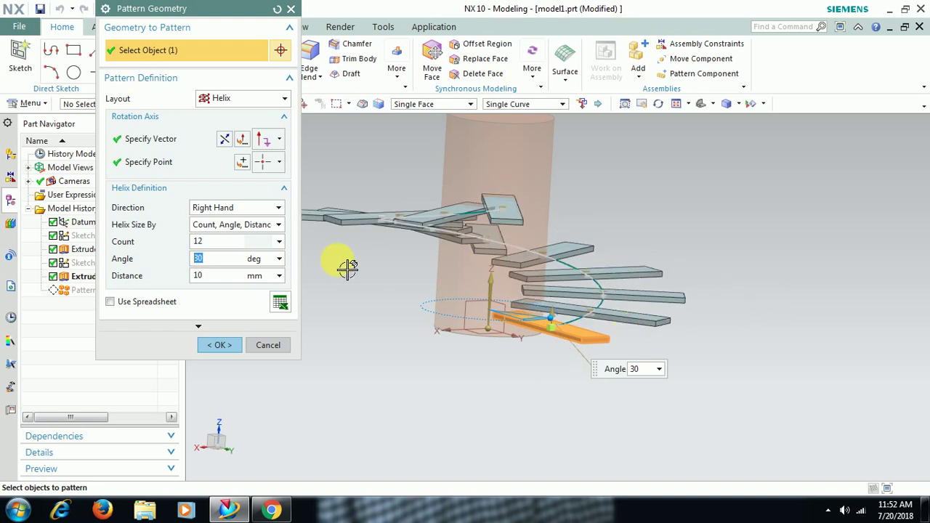
{"action": "key", "text": "Return"}
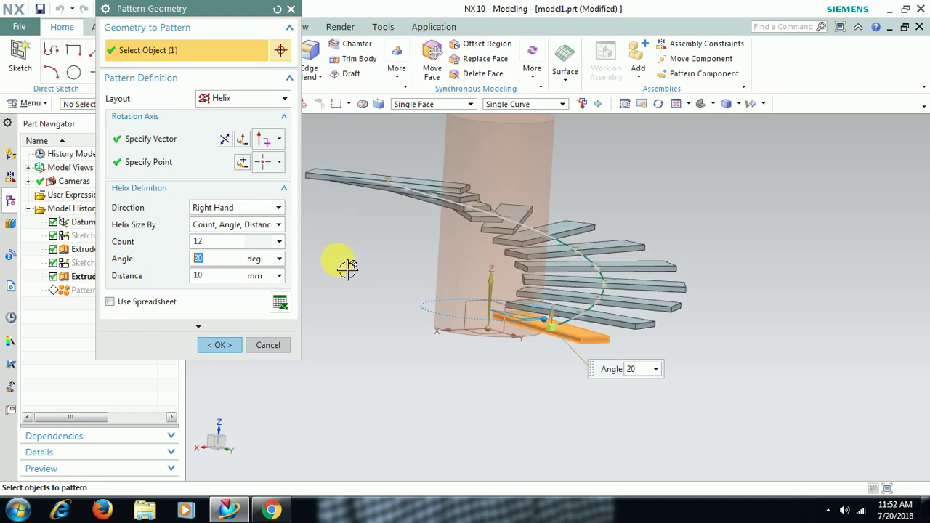
Raise the bar count to 15, then 25, and apply the helix pattern
{"action": "left_click", "coordinate": [236, 242]}
{"action": "middle_click_drag", "start_coordinate": [616, 305], "coordinate": [629, 317]}
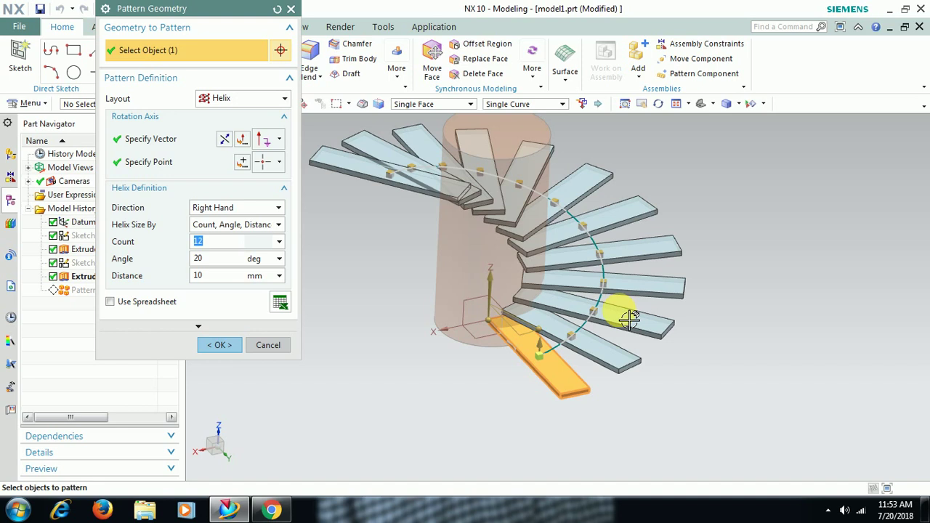
{"action": "type", "text": "15"}
{"action": "key", "text": "Return"}
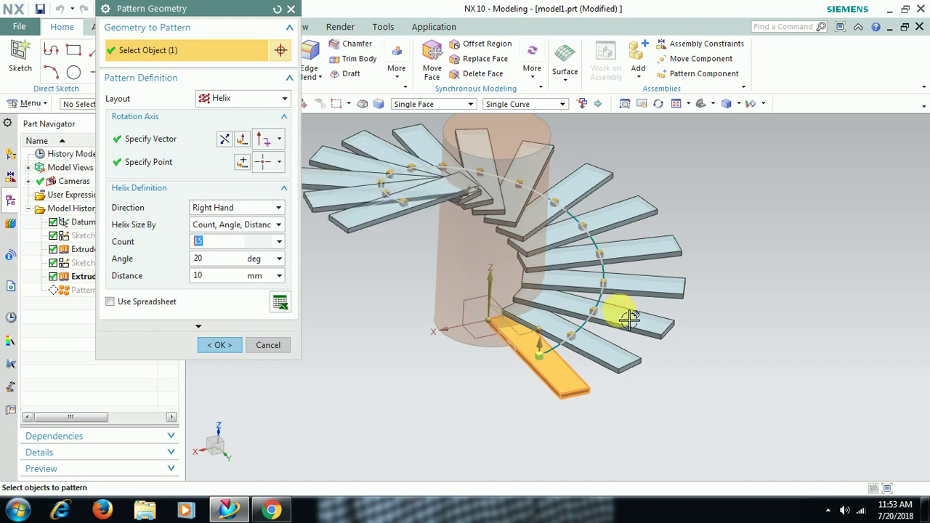
{"action": "middle_click_drag", "start_coordinate": [589, 297], "coordinate": [576, 251]}
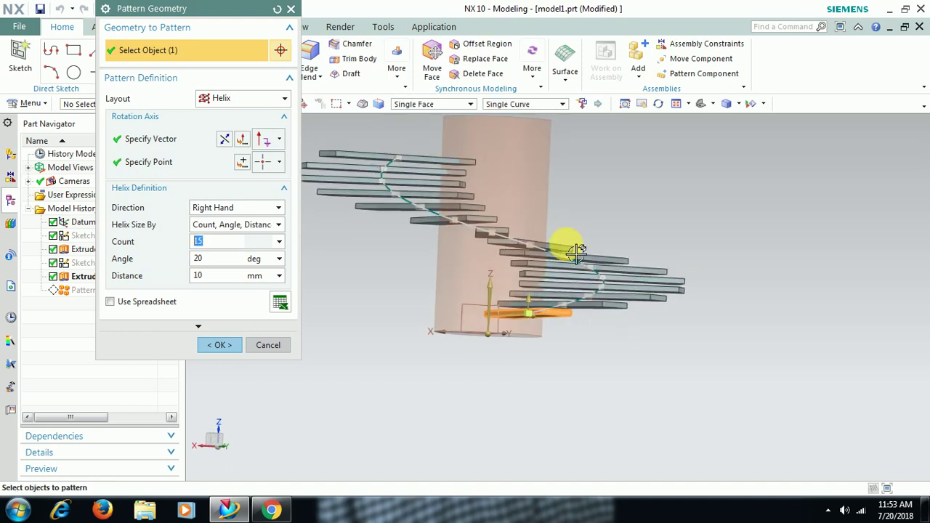
{"action": "type", "text": "25"}
{"action": "key", "text": "Return"}
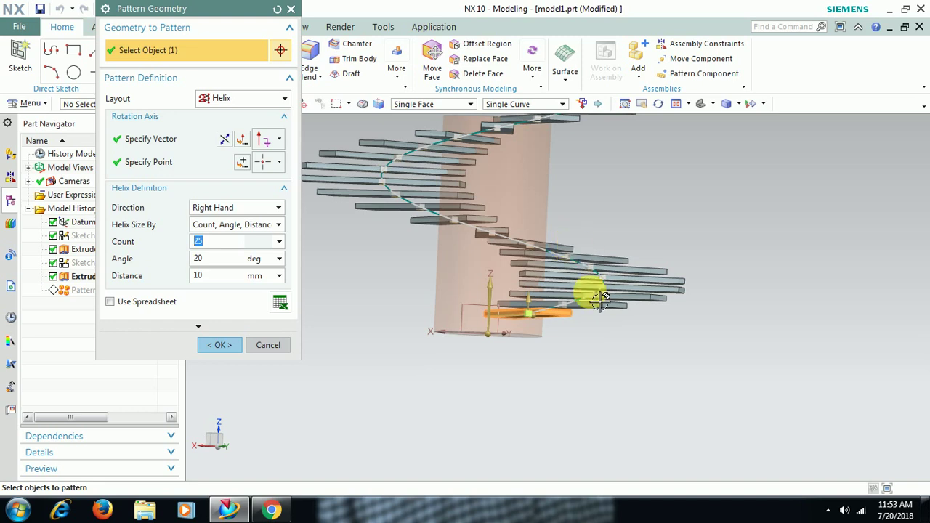
{"action": "left_click", "coordinate": [224, 345]}
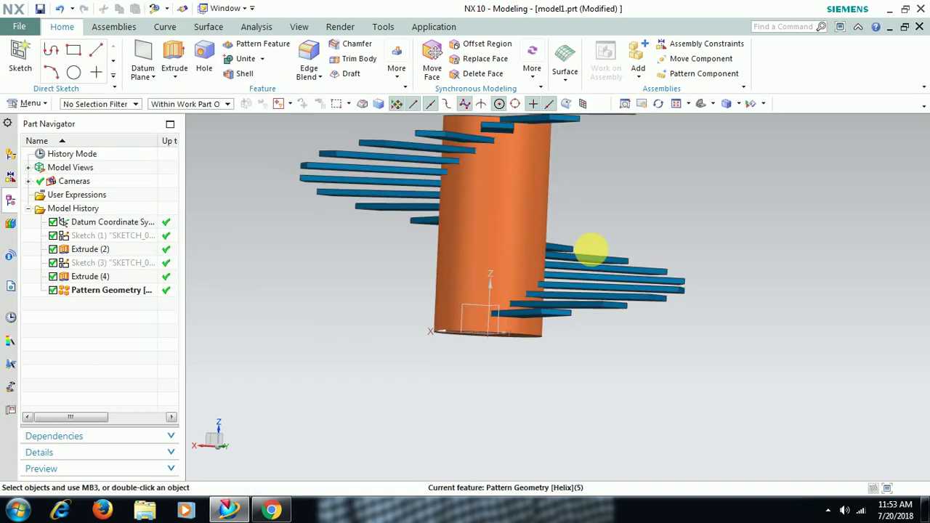
Orbit and zoom around the 25-bar spiral, then clear the selection
{"action": "middle_click_drag", "start_coordinate": [567, 257], "coordinate": [550, 277]}
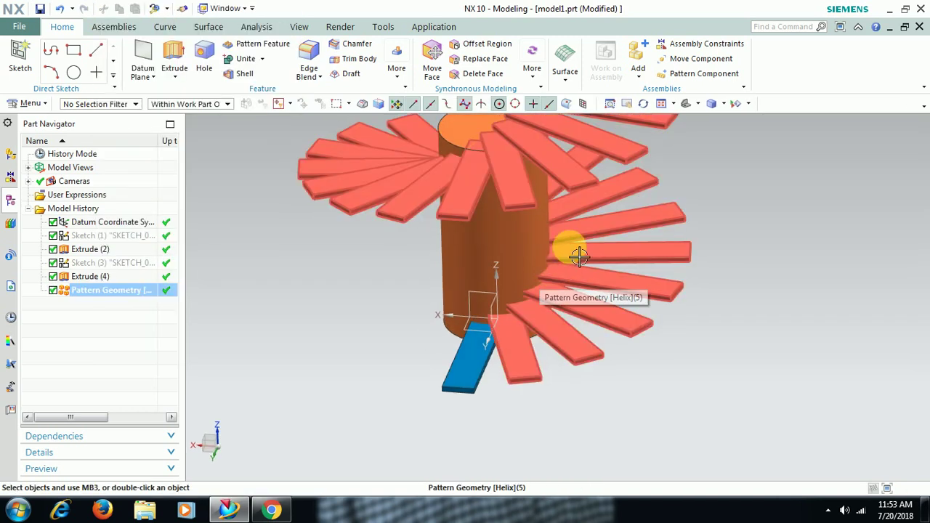
{"action": "scroll", "coordinate": [582, 284], "scroll_direction": "down", "scroll_amount": 3}
{"action": "mouse_move", "coordinate": [587, 344]}
{"action": "middle_mouse_down"}
{"action": "mouse_move", "coordinate": [560, 338]}
{"action": "mouse_move", "coordinate": [560, 322]}
{"action": "mouse_move", "coordinate": [579, 340]}
{"action": "middle_mouse_up"}
{"action": "scroll", "coordinate": [579, 330], "scroll_direction": "up", "scroll_amount": 2}
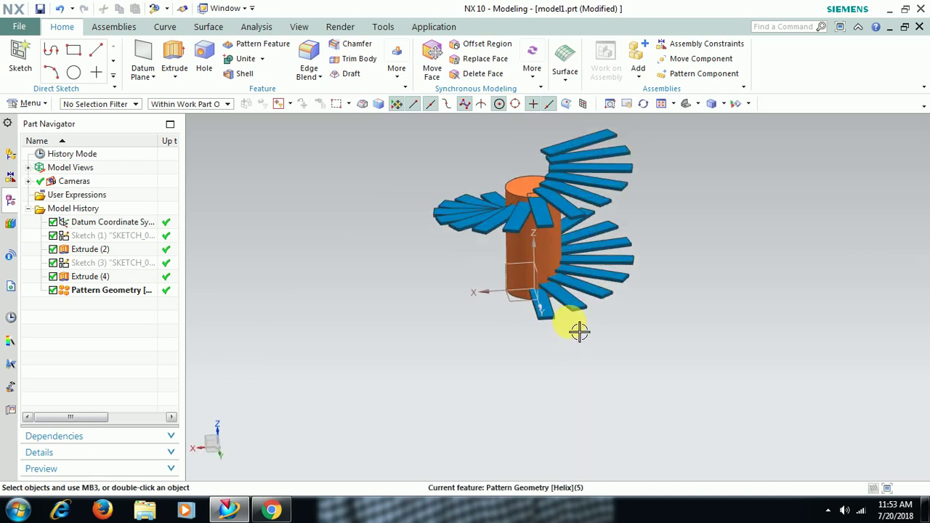
{"action": "scroll", "coordinate": [571, 357], "scroll_direction": "up", "scroll_amount": 2}
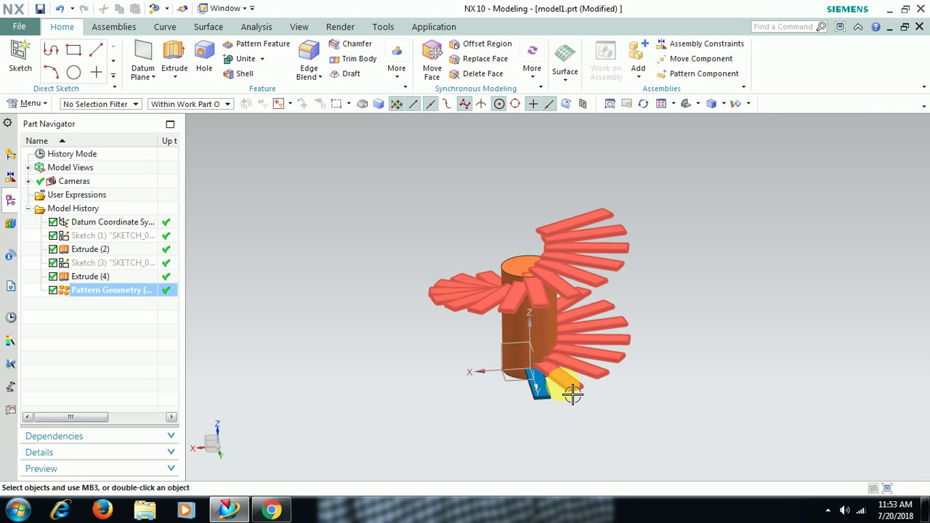
{"action": "middle_click_drag", "start_coordinate": [571, 393], "coordinate": [550, 378]}
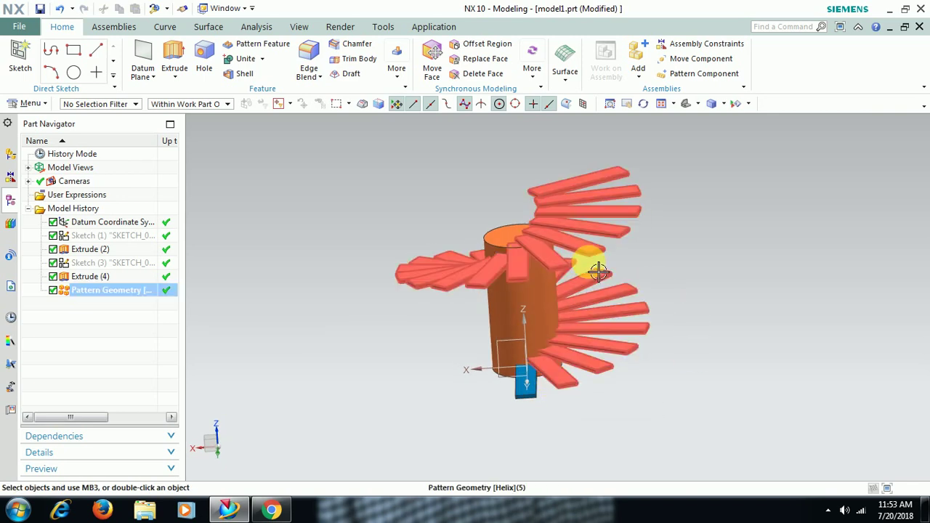
{"action": "left_click", "coordinate": [49, 310]}
Reopen the helix pattern, change the count to 18 bars, and inspect the result
{"action": "double_click", "coordinate": [73, 290]}
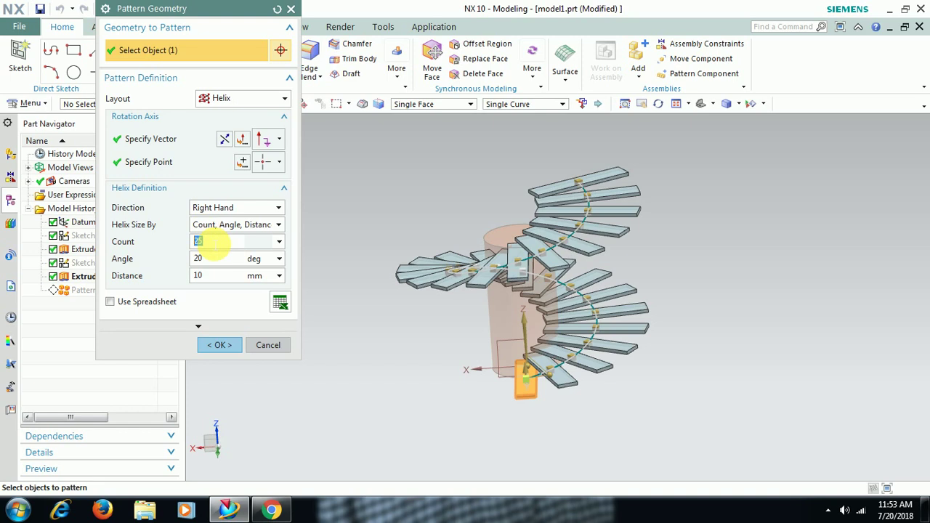
{"action": "left_click", "coordinate": [216, 245]}
{"action": "left_click", "coordinate": [222, 345]}
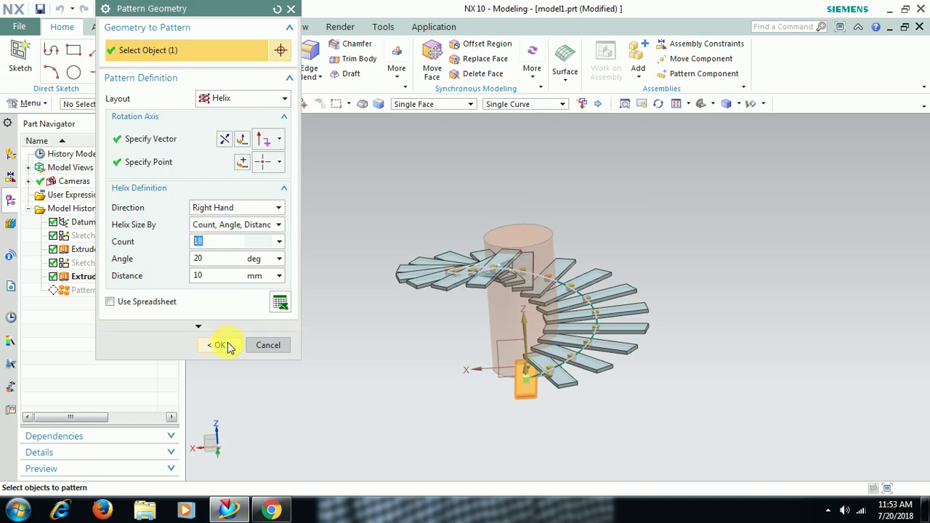
{"action": "middle_click_drag", "start_coordinate": [534, 373], "coordinate": [498, 448]}
{"action": "left_click", "coordinate": [523, 436]}
{"action": "middle_click_drag", "start_coordinate": [609, 373], "coordinate": [483, 346]}
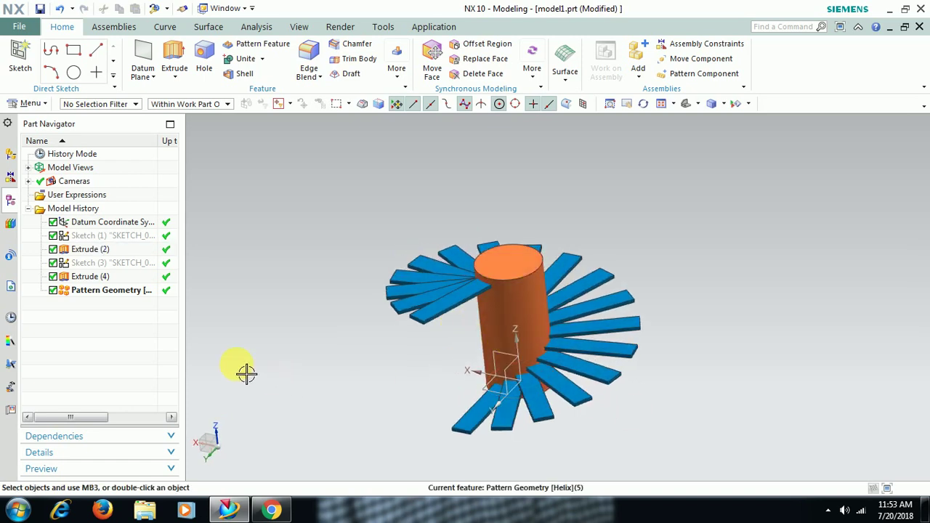
Change the helix step angle to 25° and apply it
{"action": "double_click", "coordinate": [127, 290]}
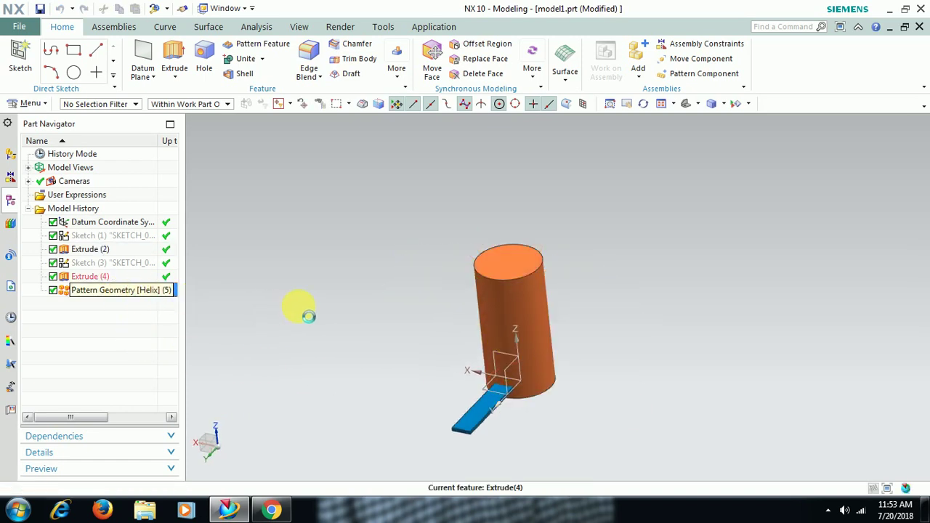
{"action": "left_click", "coordinate": [223, 261]}
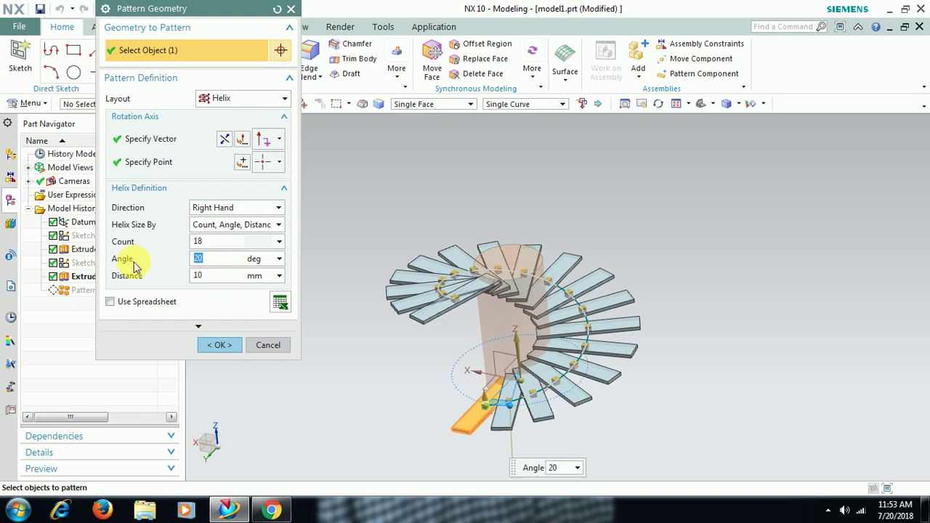
{"action": "type", "text": "25"}
{"action": "key", "text": "Return"}
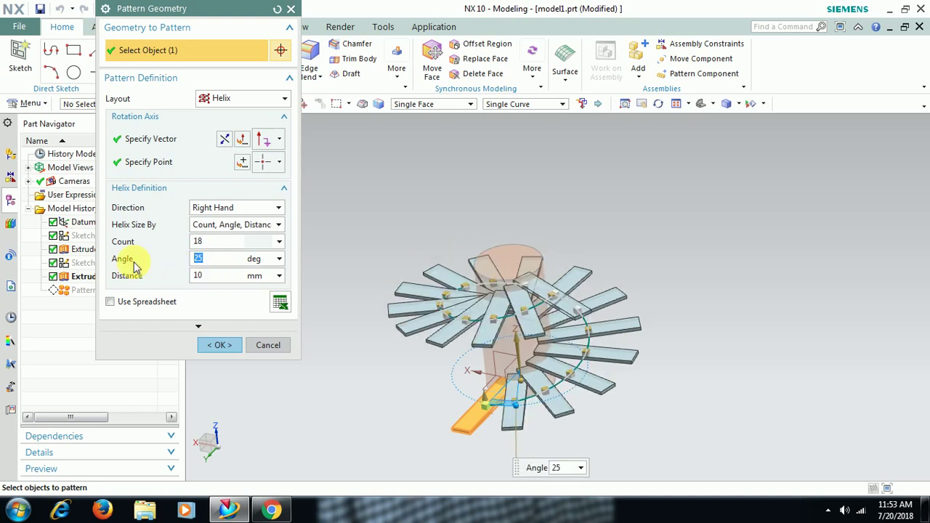
{"action": "left_click", "coordinate": [218, 344]}
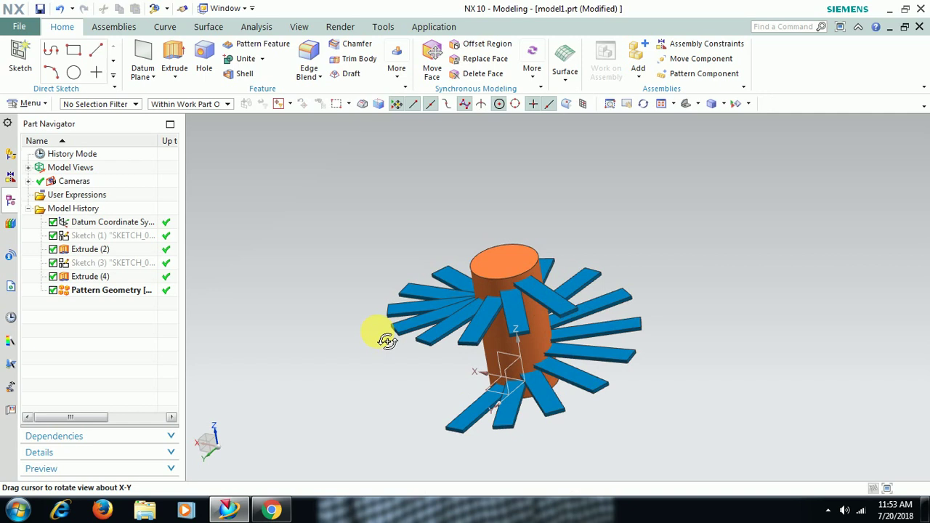
{"action": "mouse_move", "coordinate": [387, 340]}
{"action": "middle_mouse_down"}
{"action": "mouse_move", "coordinate": [374, 328]}
{"action": "mouse_move", "coordinate": [393, 330]}
{"action": "middle_mouse_up"}
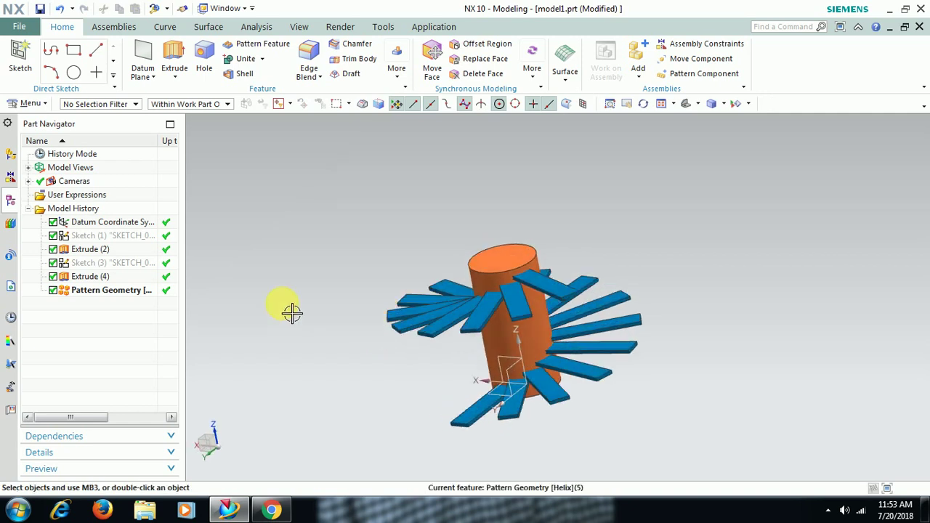
Rework the helix to 15 mm distance, 20° angle and 15 bars, and apply
{"action": "double_click", "coordinate": [116, 291]}
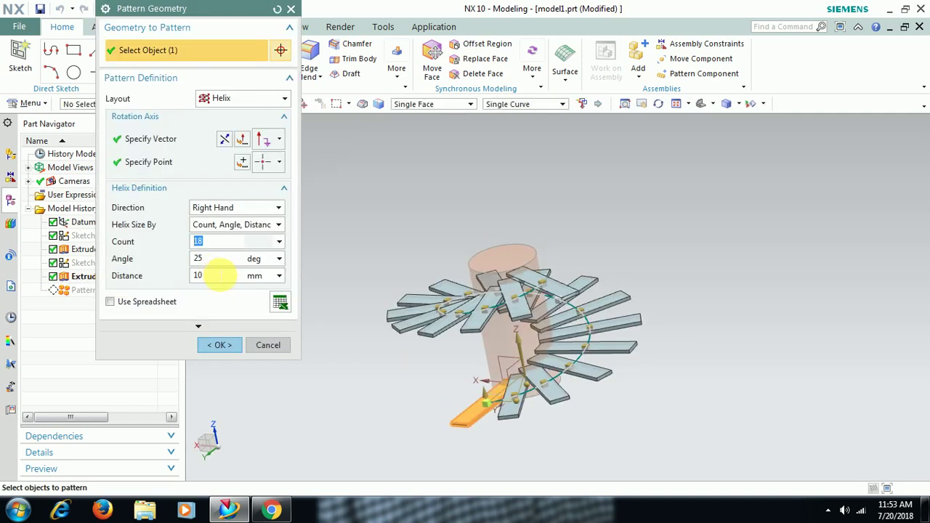
{"action": "left_click", "coordinate": [218, 277]}
{"action": "type", "text": "15"}
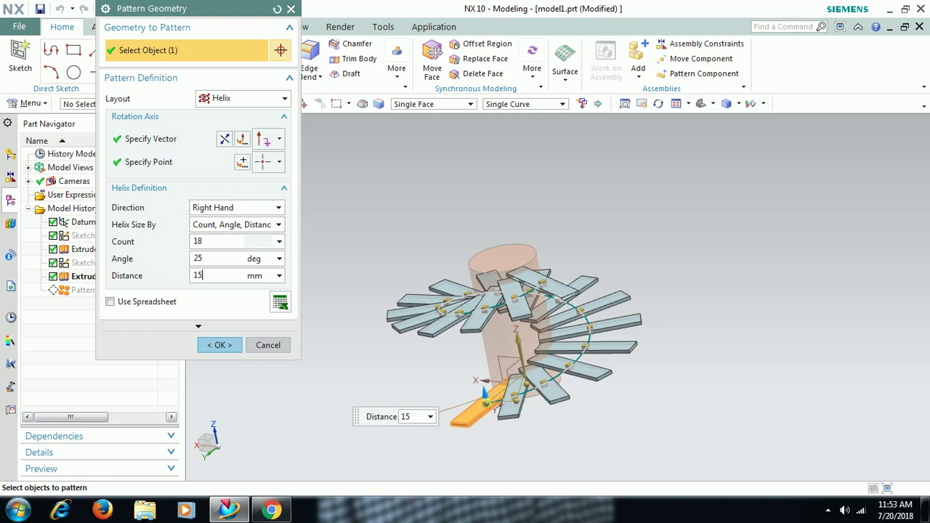
{"action": "key", "text": "Return"}
{"action": "key", "text": "shift+Tab"}
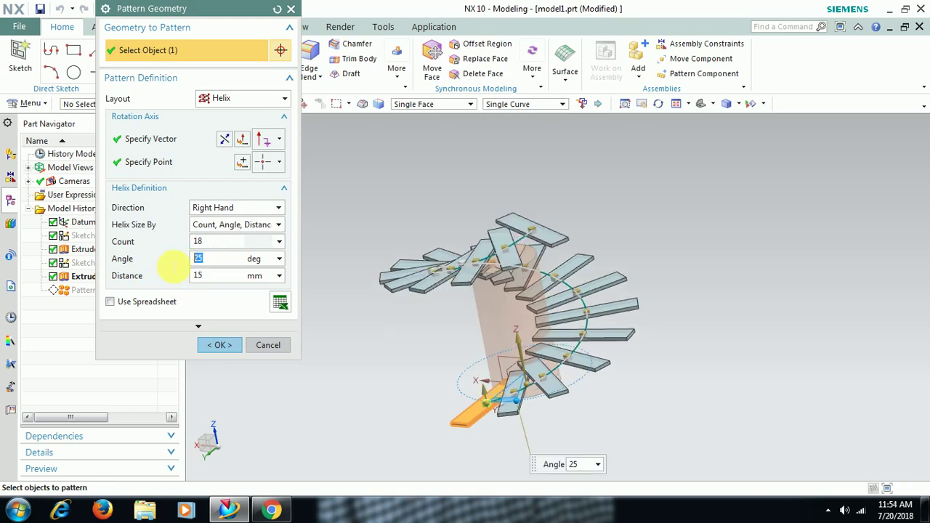
{"action": "type", "text": "20"}
{"action": "key", "text": "Return"}
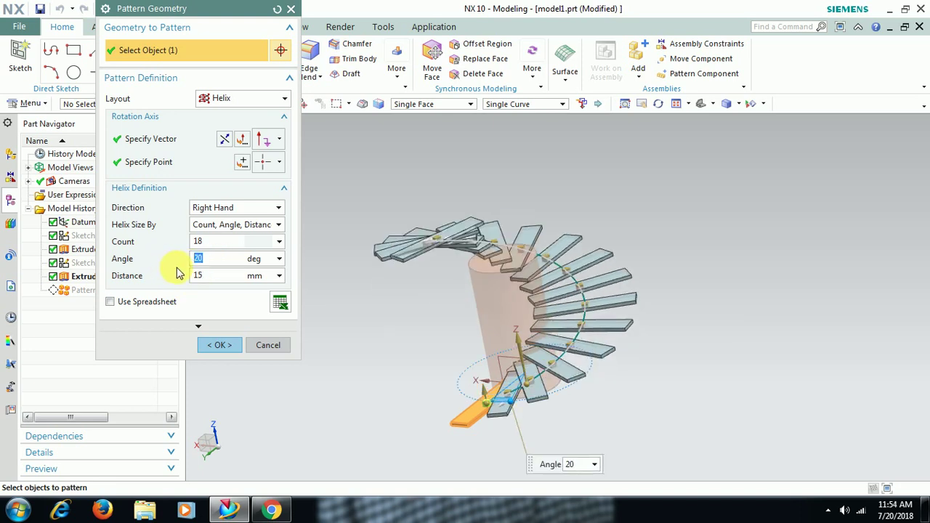
{"action": "left_click", "coordinate": [210, 243]}
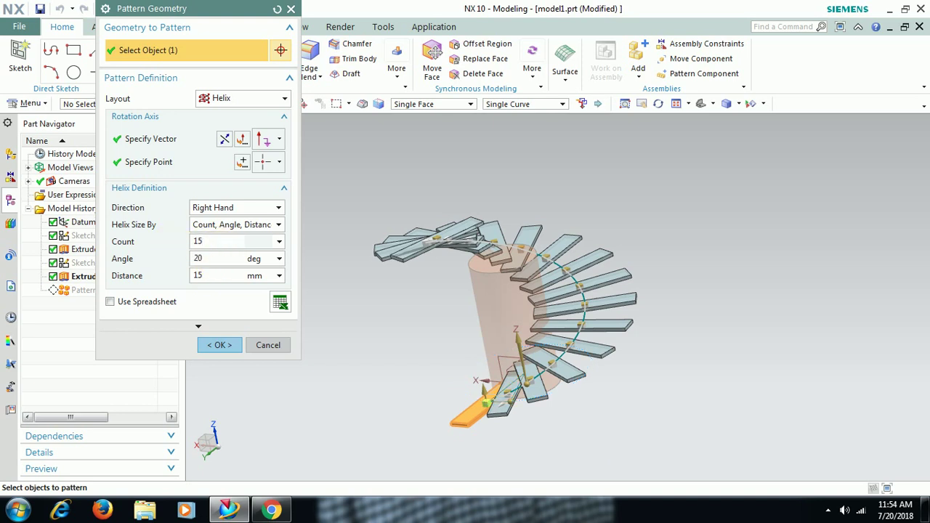
{"action": "type", "text": "15"}
{"action": "key", "text": "Return"}
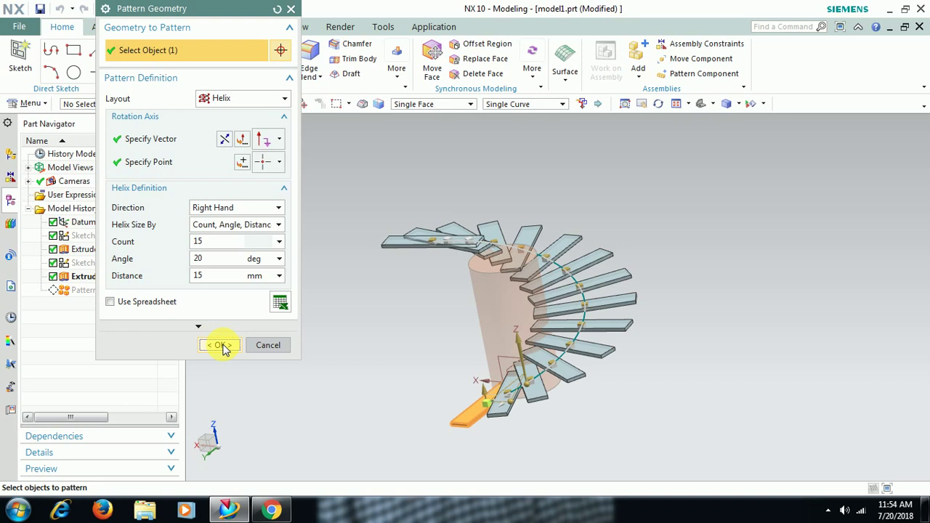
{"action": "left_click", "coordinate": [221, 346]}
{"action": "mouse_move", "coordinate": [473, 338]}
{"action": "middle_mouse_down"}
{"action": "mouse_move", "coordinate": [456, 338]}
{"action": "mouse_move", "coordinate": [468, 355]}
{"action": "mouse_move", "coordinate": [473, 348]}
{"action": "middle_mouse_up"}
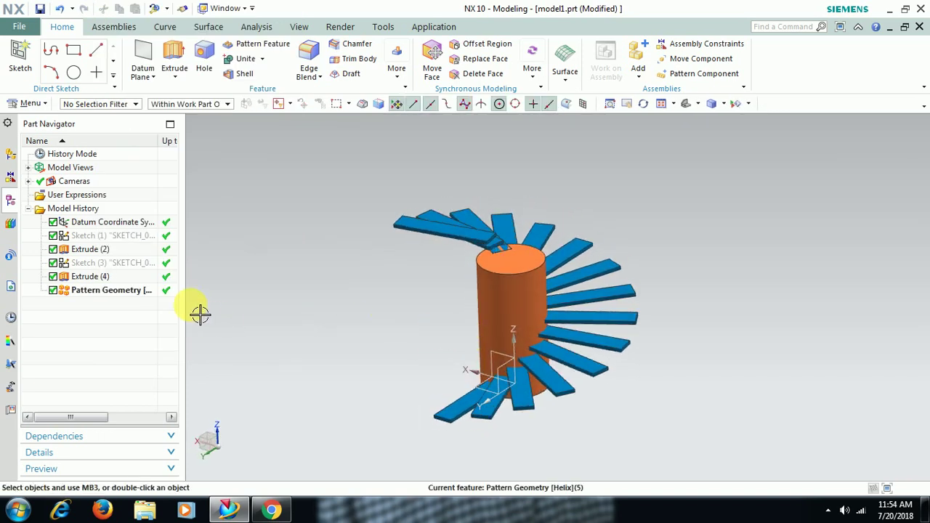
Reopen and reconfirm the helix pattern, then rotate to inspect the bar-wrapped shaft
{"action": "double_click", "coordinate": [125, 290]}
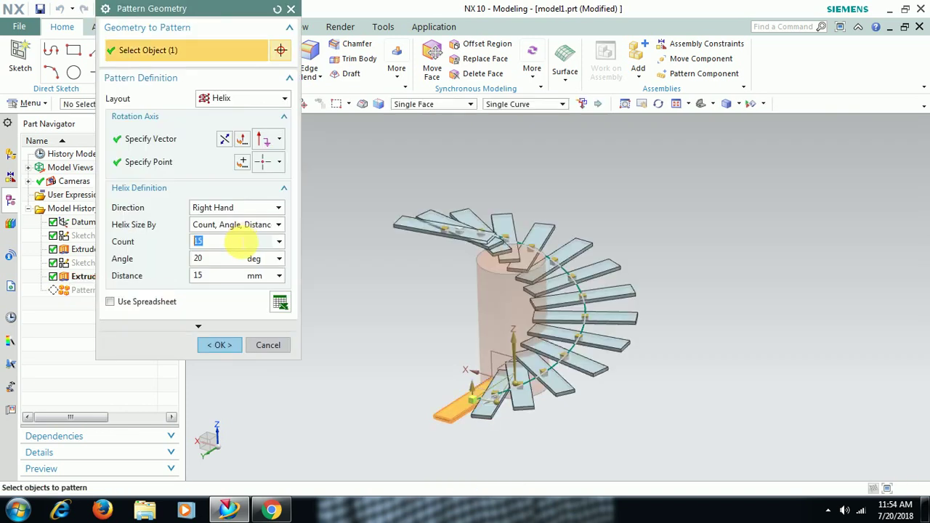
{"action": "left_click", "coordinate": [215, 345]}
{"action": "middle_click_drag", "start_coordinate": [379, 345], "coordinate": [356, 346]}
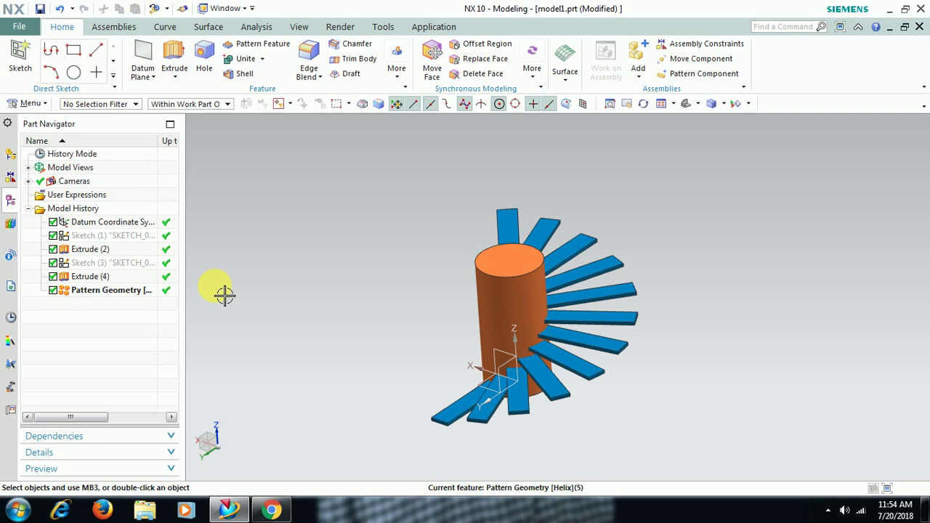
{"action": "middle_click_drag", "start_coordinate": [556, 332], "coordinate": [577, 337]}
{"action": "middle_click_drag", "start_coordinate": [671, 369], "coordinate": [690, 398]}
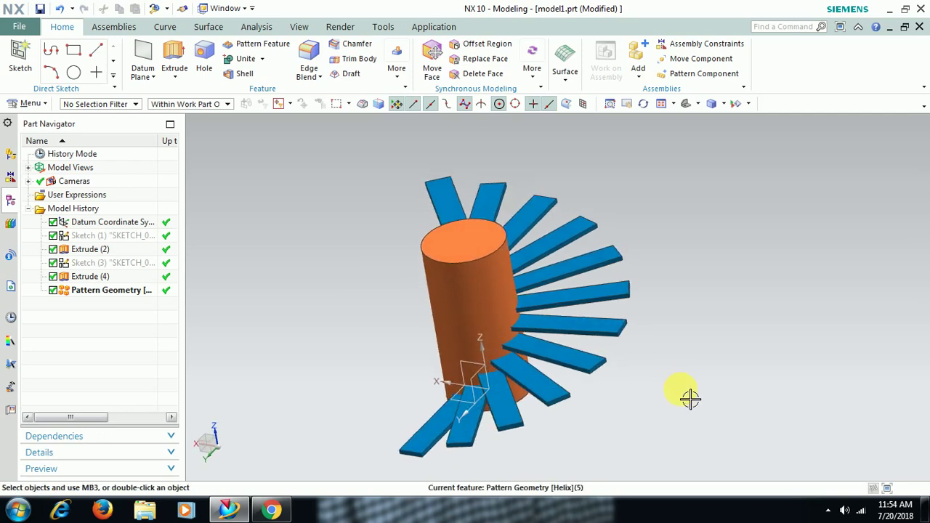